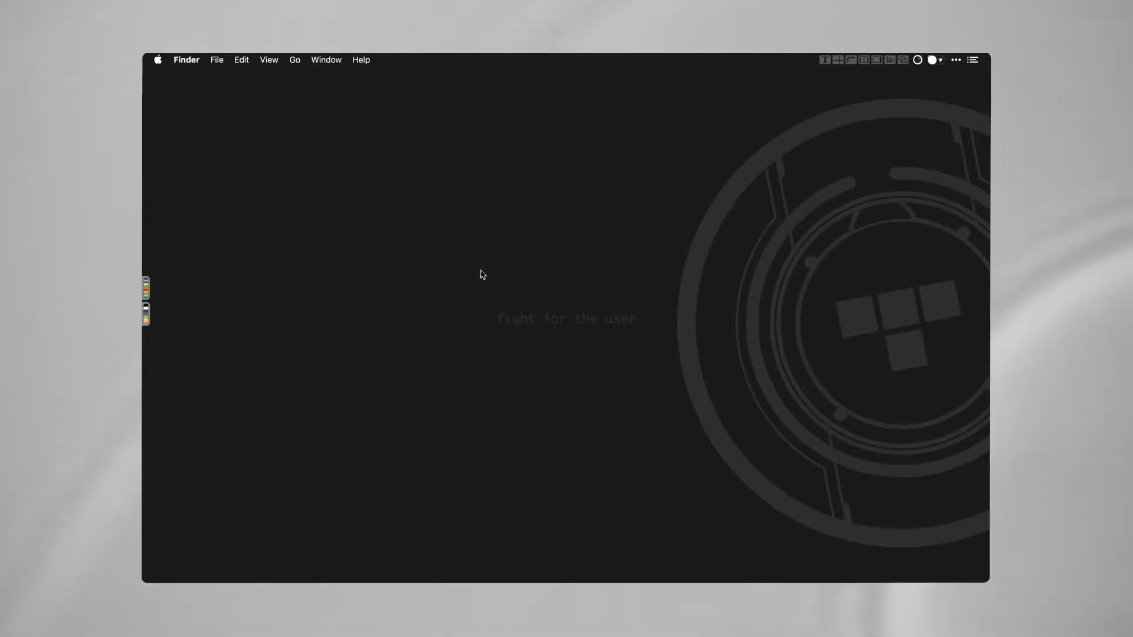
Step: Switch to Chrome and look through the W3C Web Content Accessibility Guidelines (WCAG) Overview page, including the WCAG 2.0 and 2.1 section
key("super+Tab")
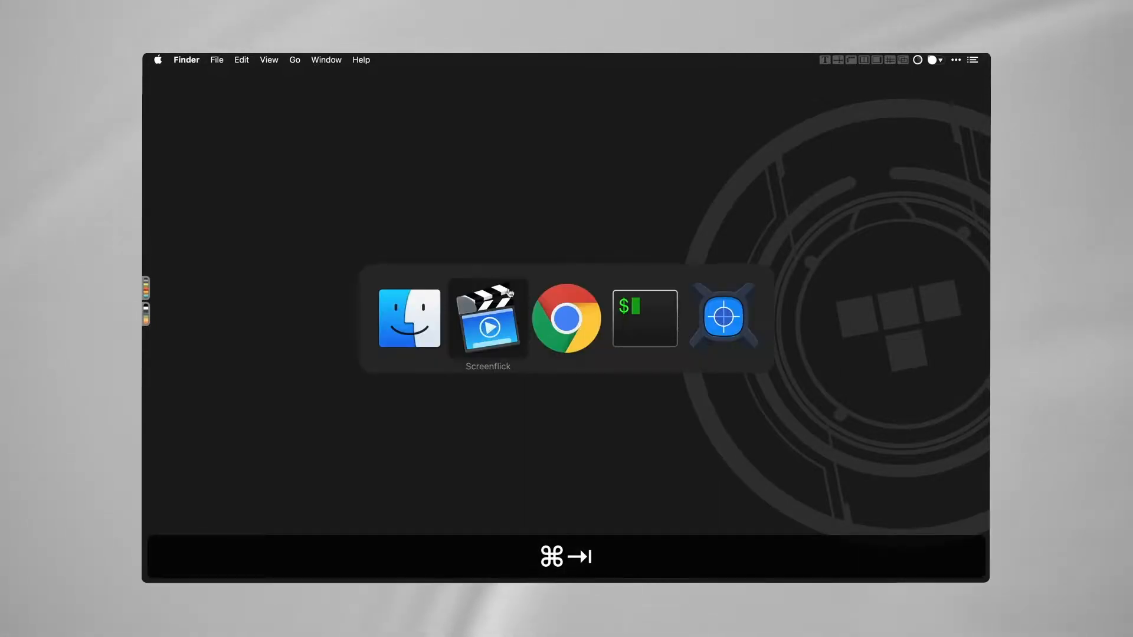
key("super+Tab")
left_click(309, 85)
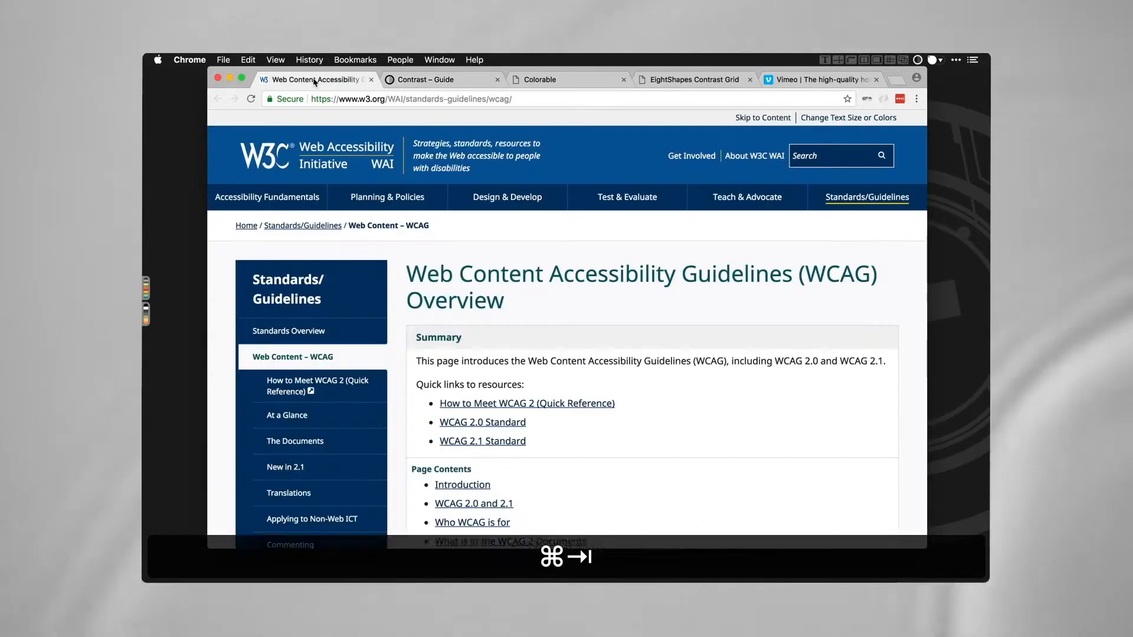
scroll(644, 315, "down", 10)
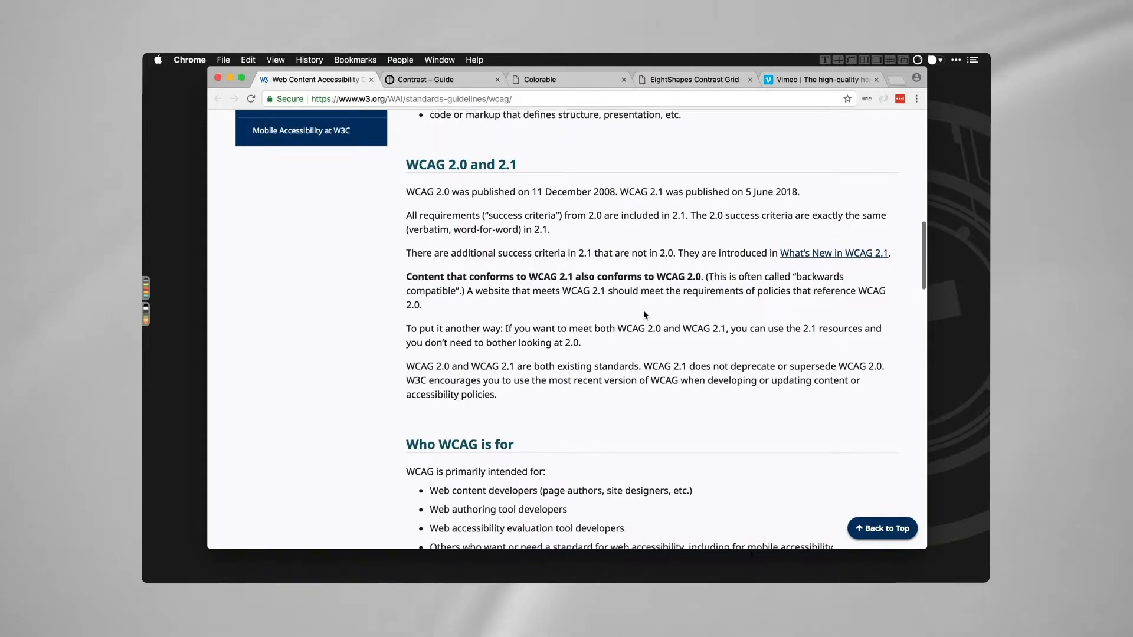
scroll(645, 314, "down", 3)
scroll(645, 314, "up", 10)
scroll(645, 314, "up", 3)
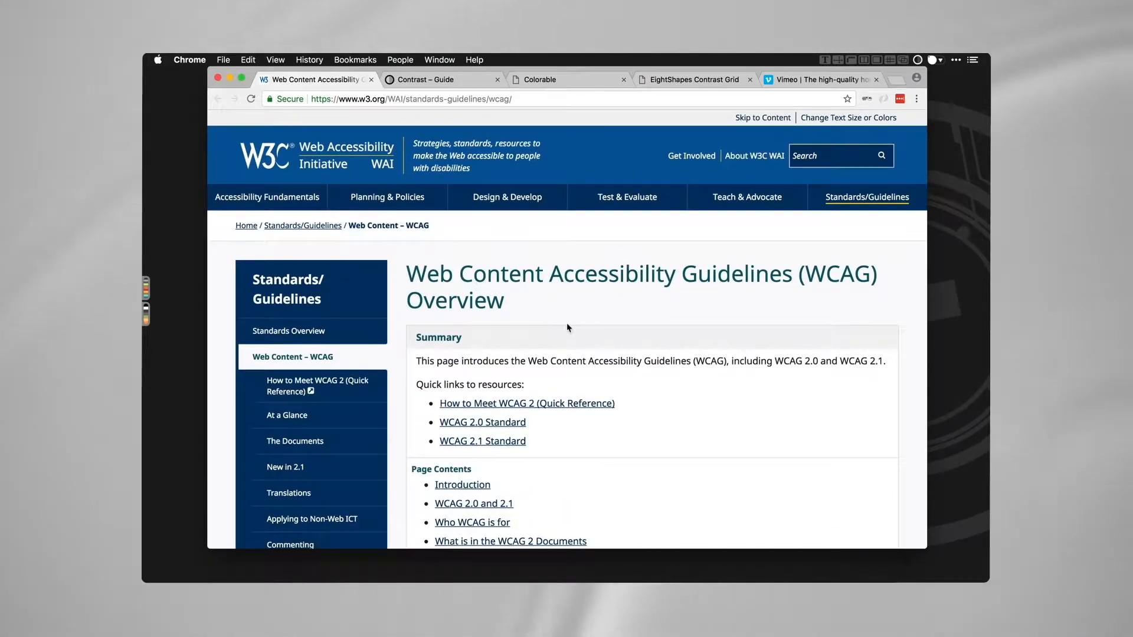
scroll(567, 324, "down", 10)
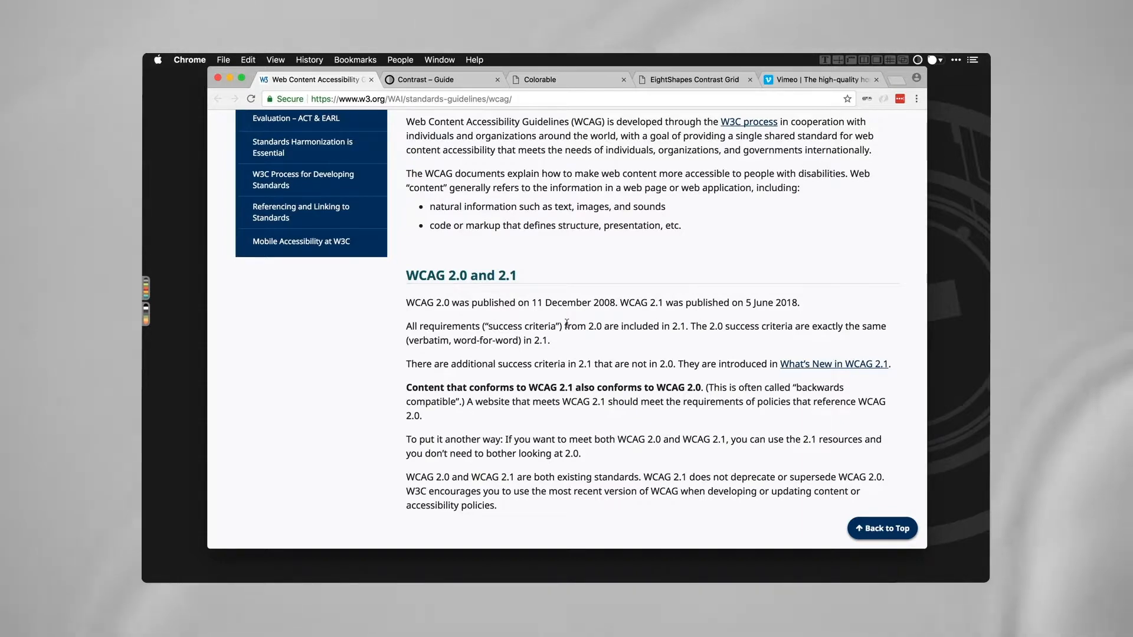
Step: Open the Contrast guide and examine its introduction and the TL;DR list of contrast levels
left_click(429, 84)
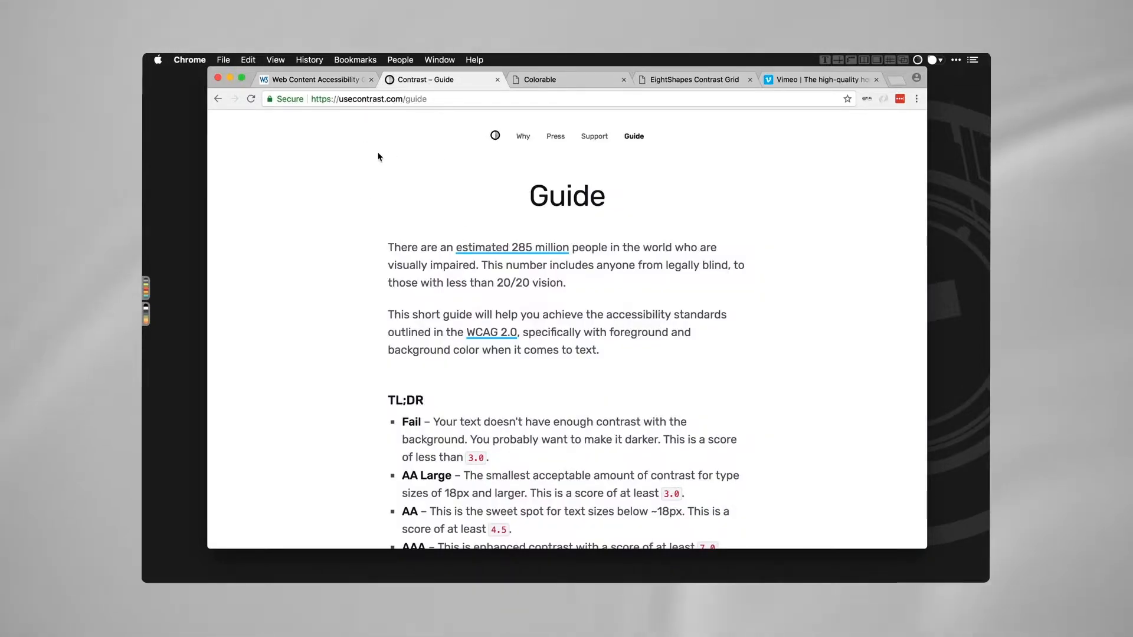
scroll(361, 299, "down", 5)
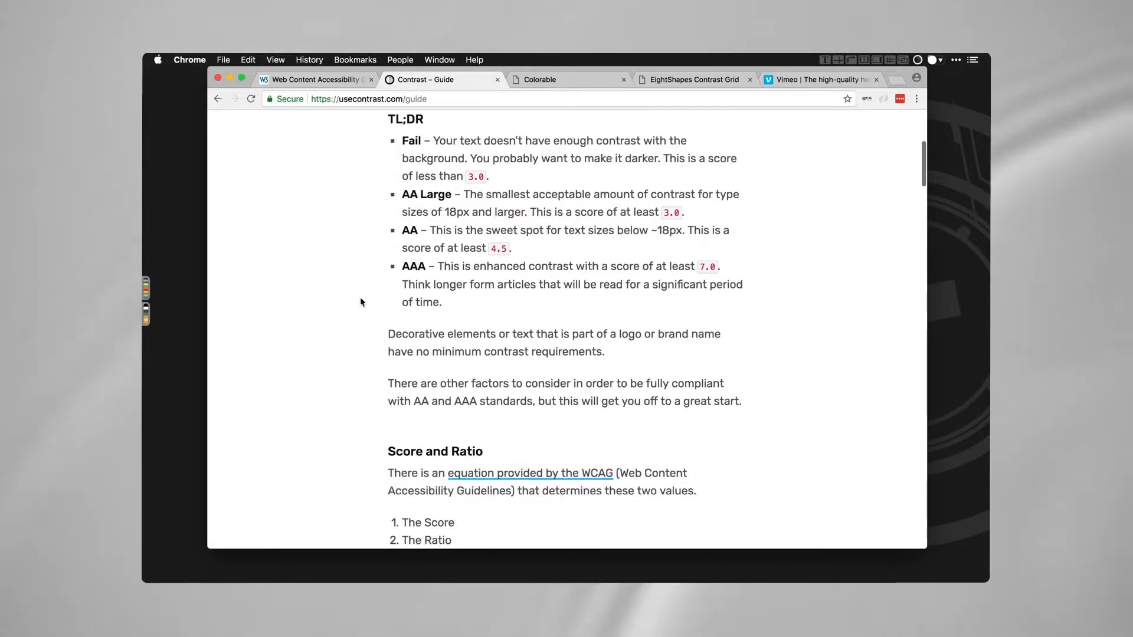
scroll(362, 301, "up", 5)
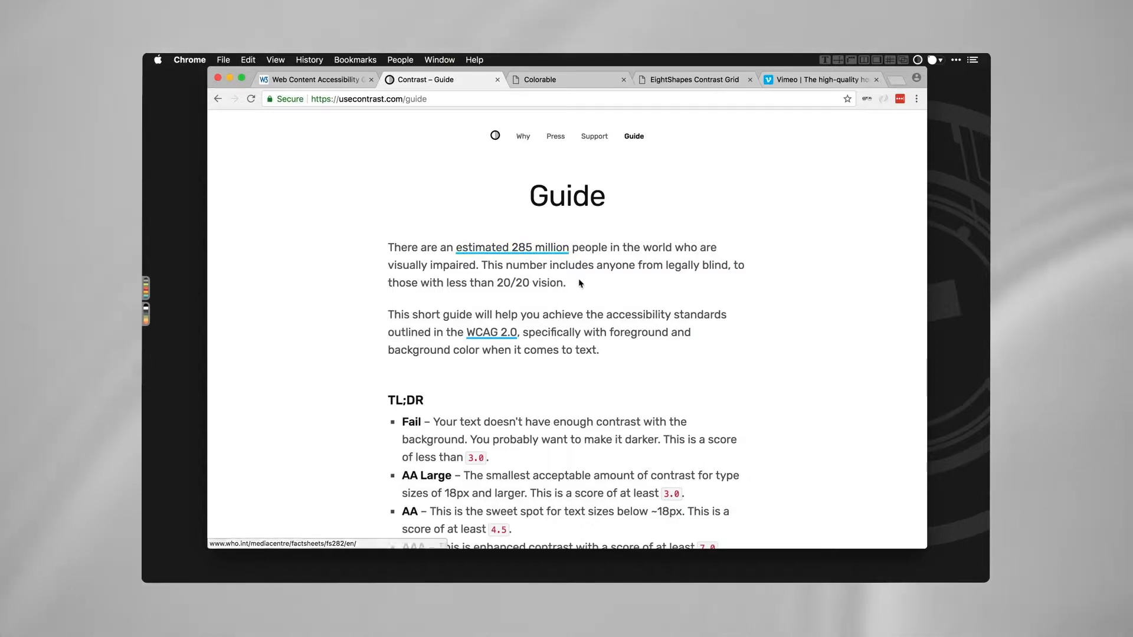
scroll(580, 284, "down", 5)
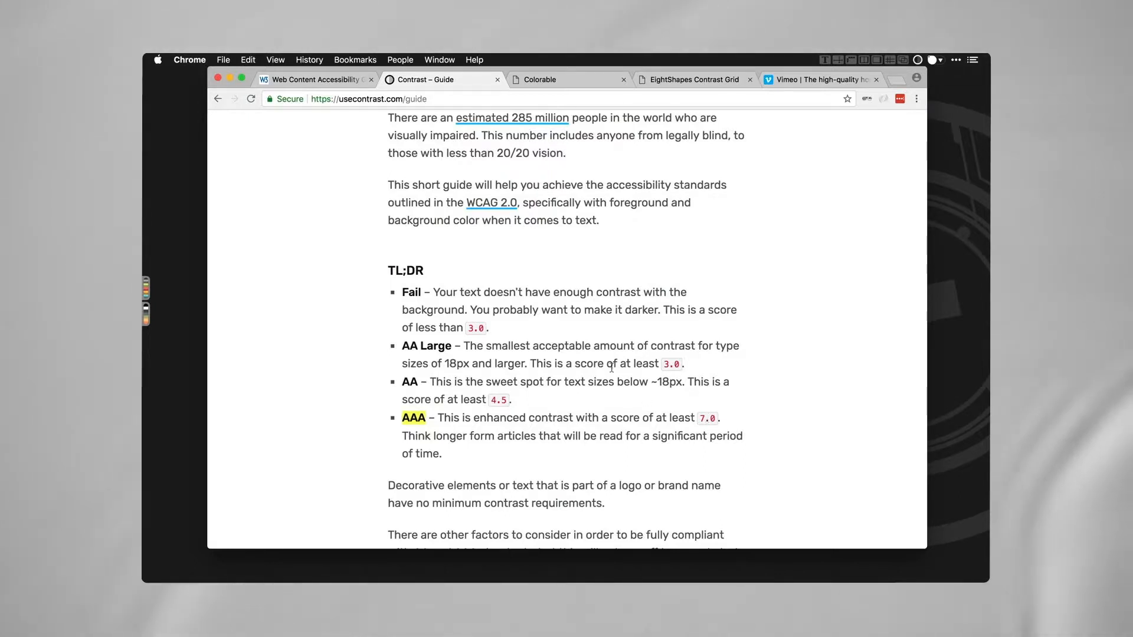
scroll(576, 331, "up", 5)
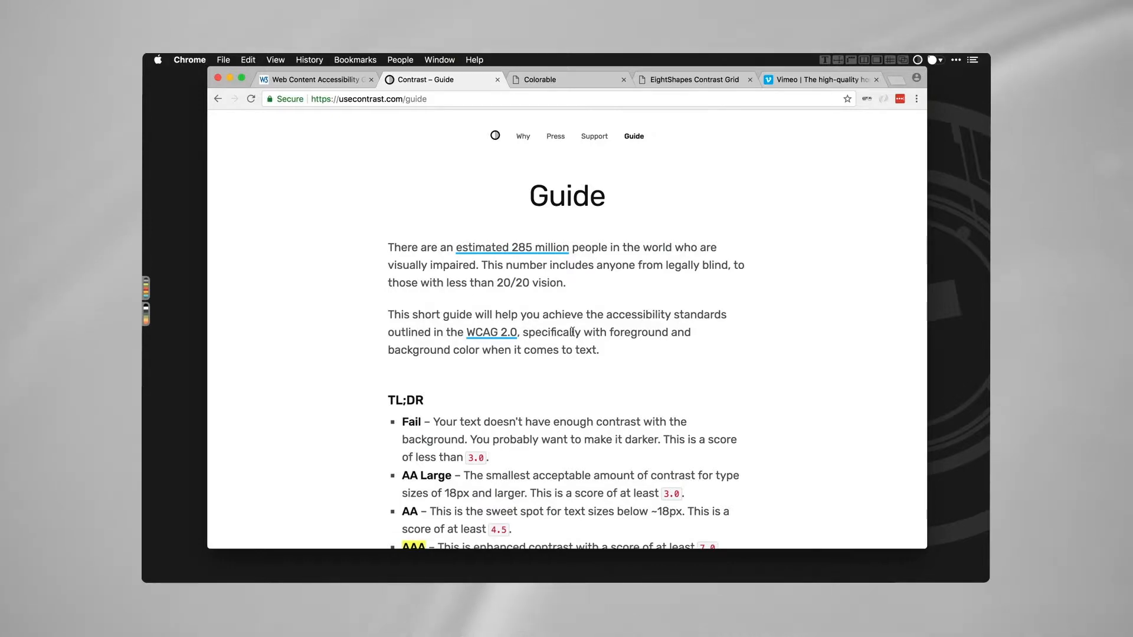
Step: Show the Vimeo home page and look through the disability simulators offered by the Funkify extension
left_click(817, 80)
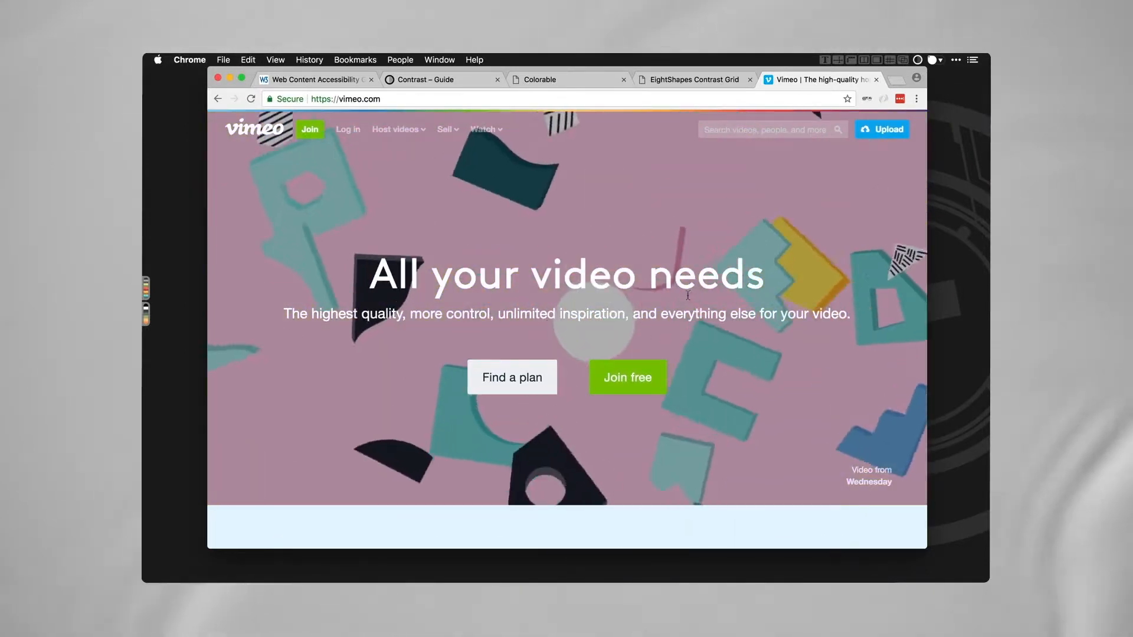
left_click(867, 99)
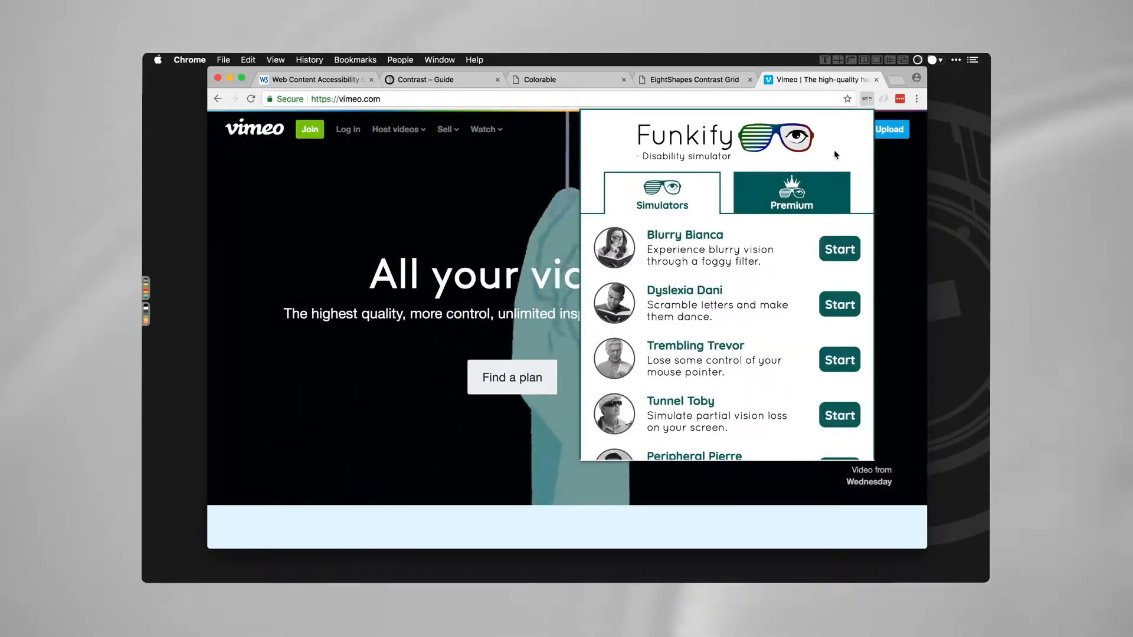
scroll(737, 304, "down", 1)
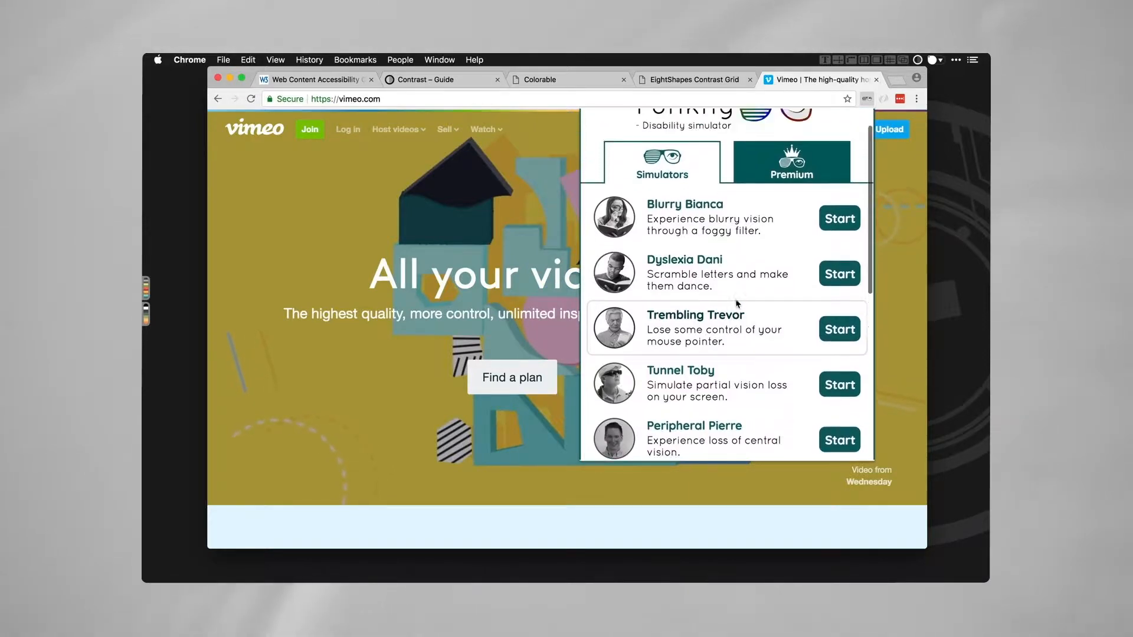
scroll(737, 304, "up", 1)
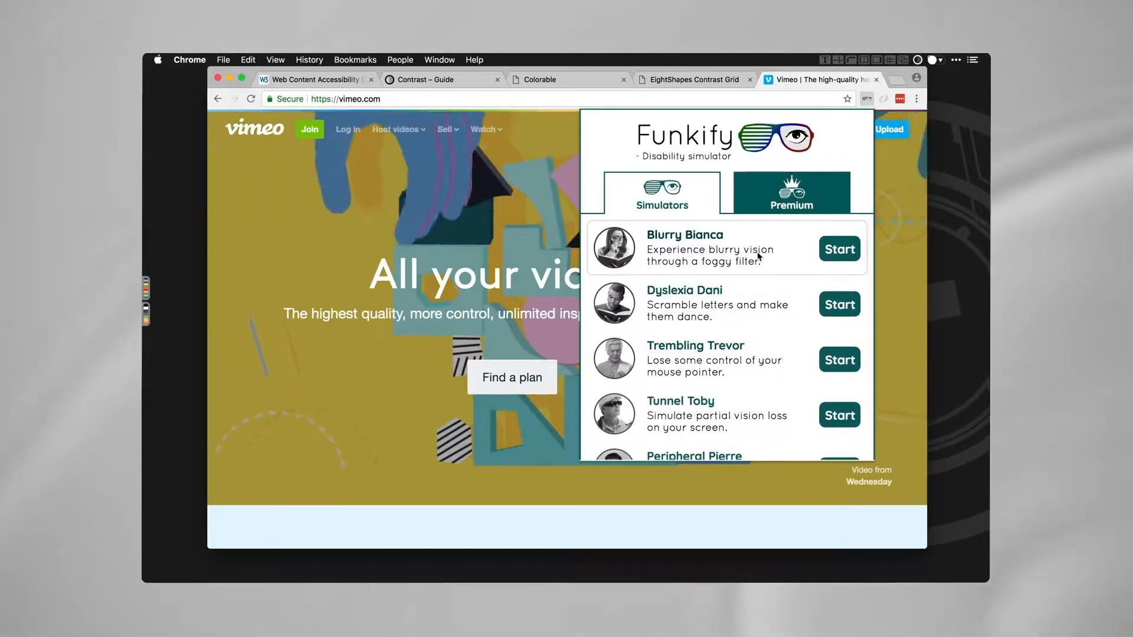
scroll(735, 249, "down", 3)
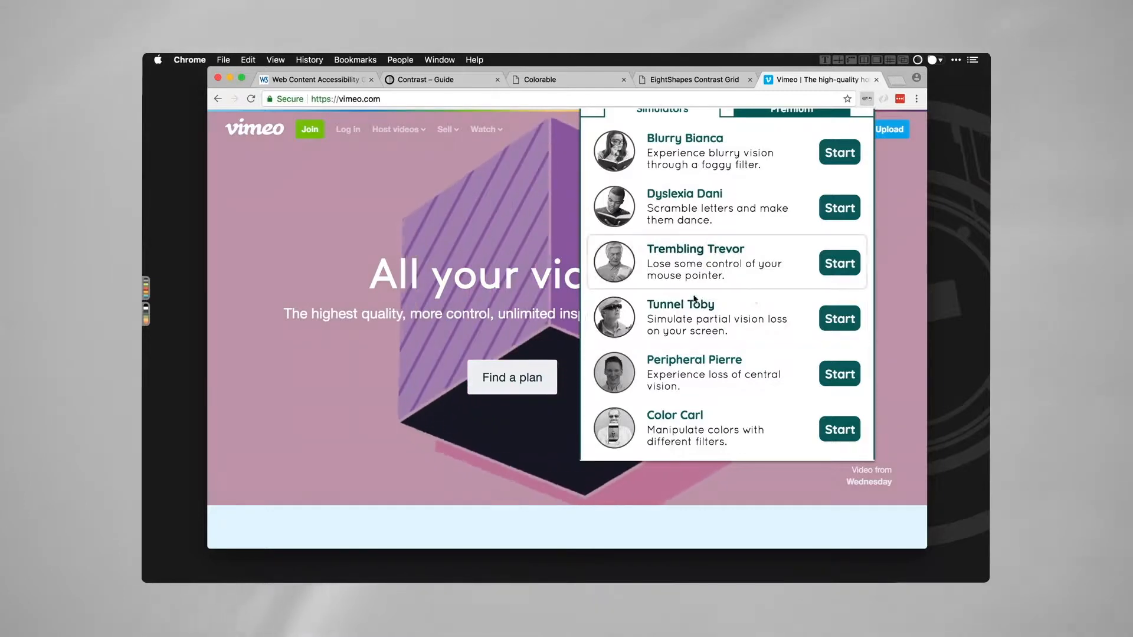
scroll(761, 307, "down", 1)
scroll(754, 301, "down", 5)
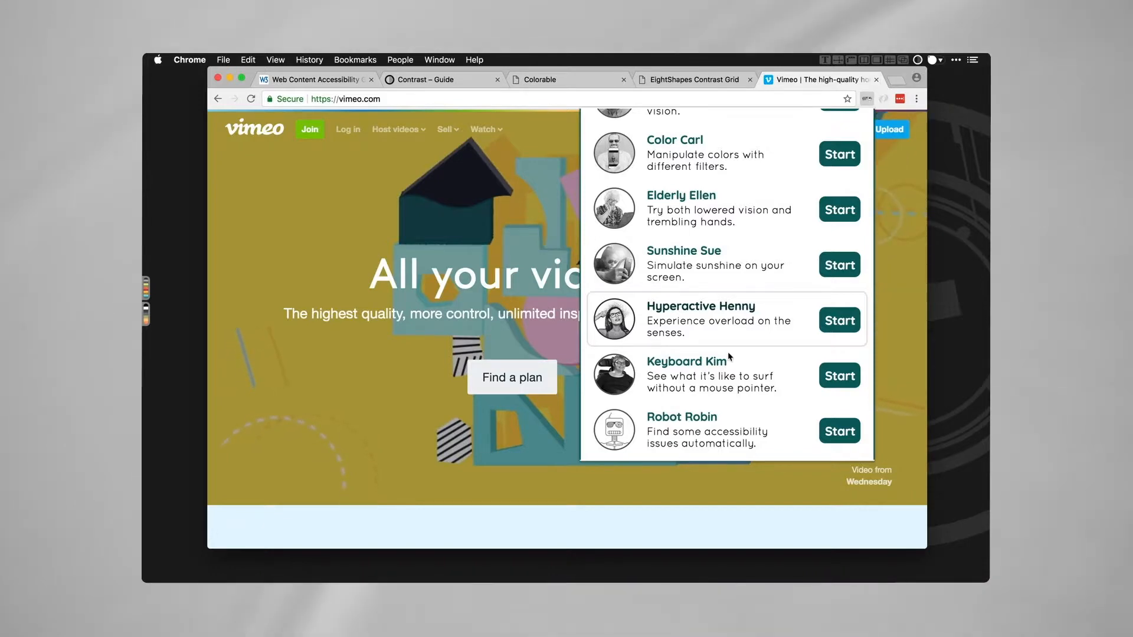
scroll(729, 357, "up", 3)
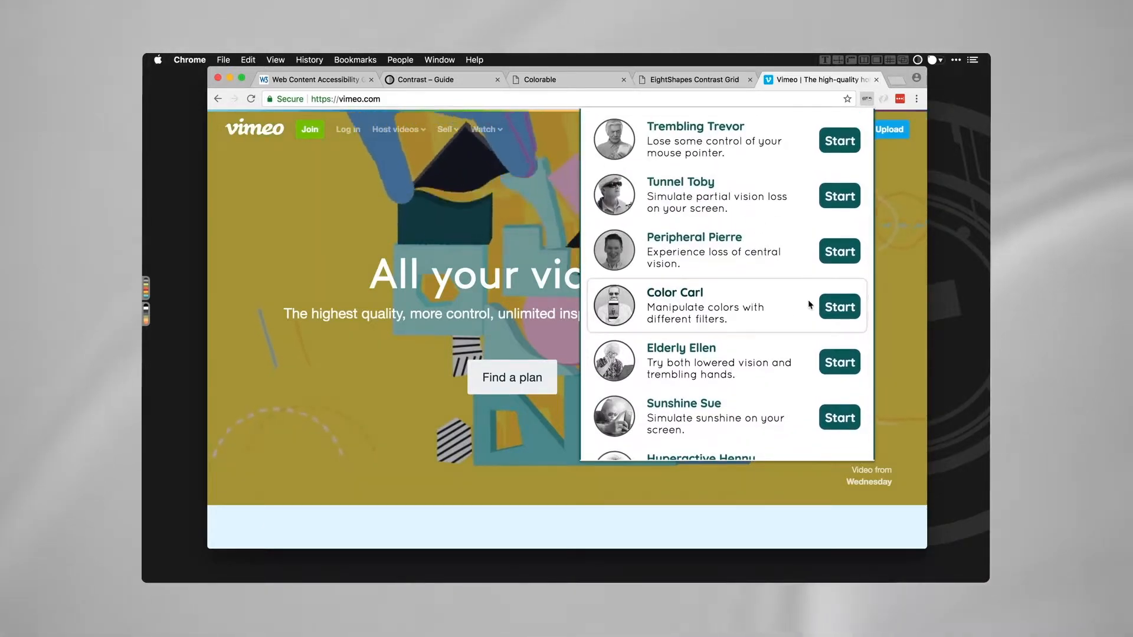
scroll(693, 311, "up", 3)
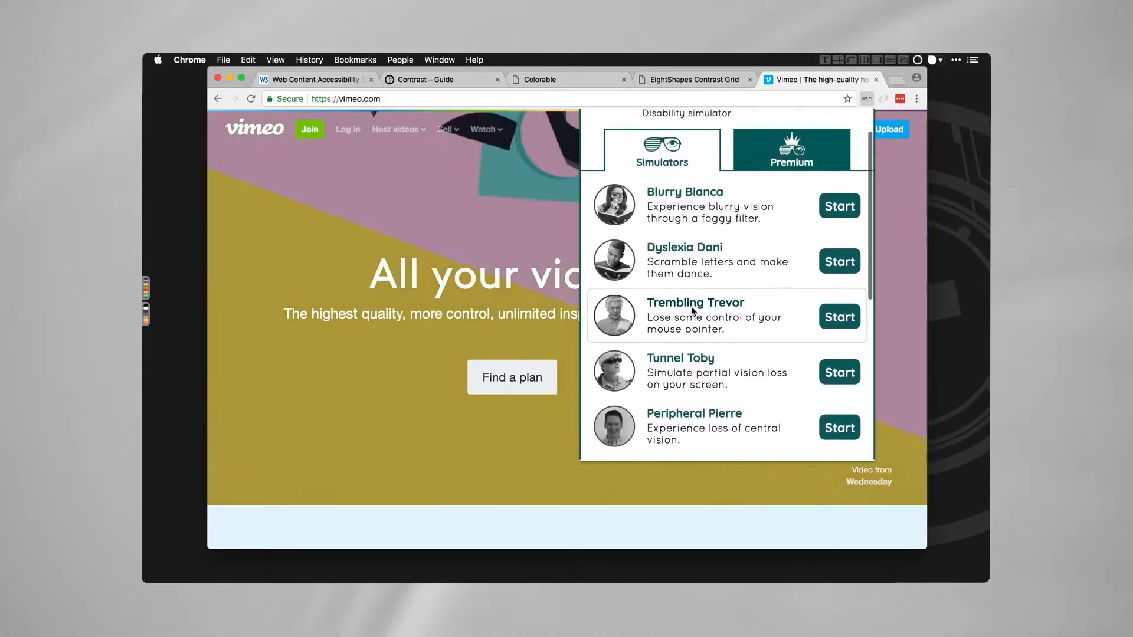
scroll(773, 313, "down", 3)
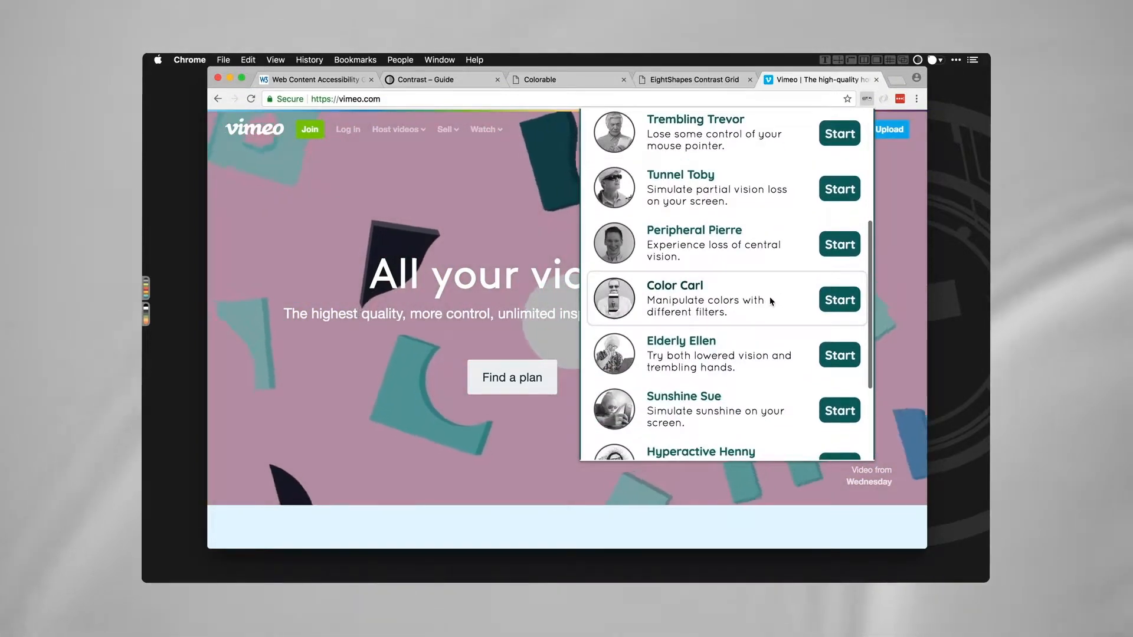
Step: Start the Color Carl simulator on the Vimeo page and view the page with the Blue/yellow filter
left_click(840, 300)
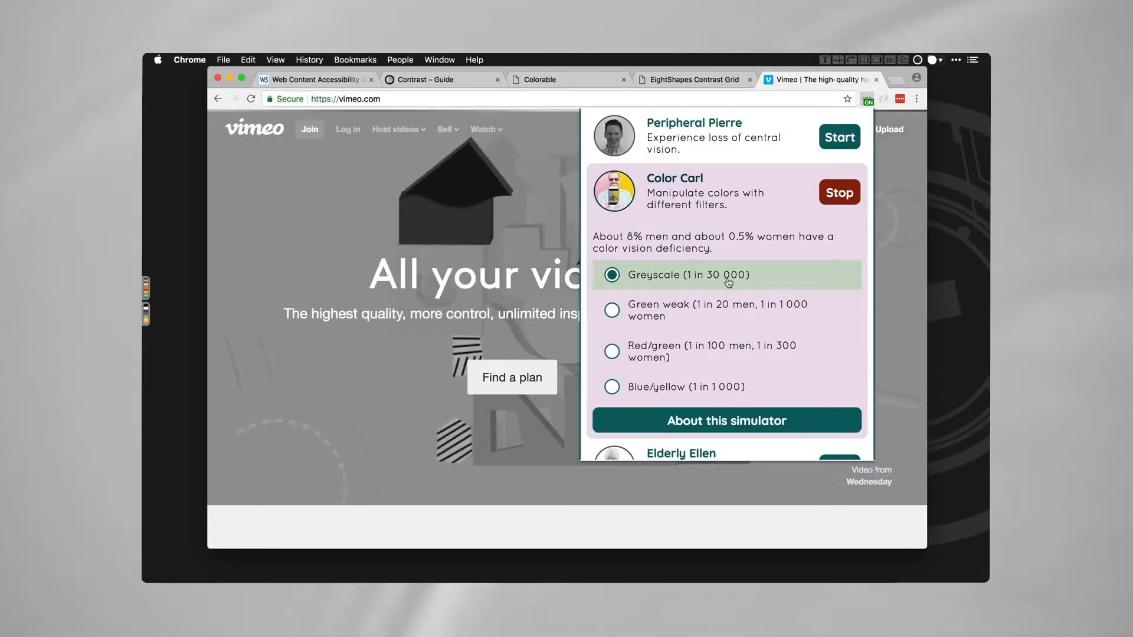
left_click(662, 383)
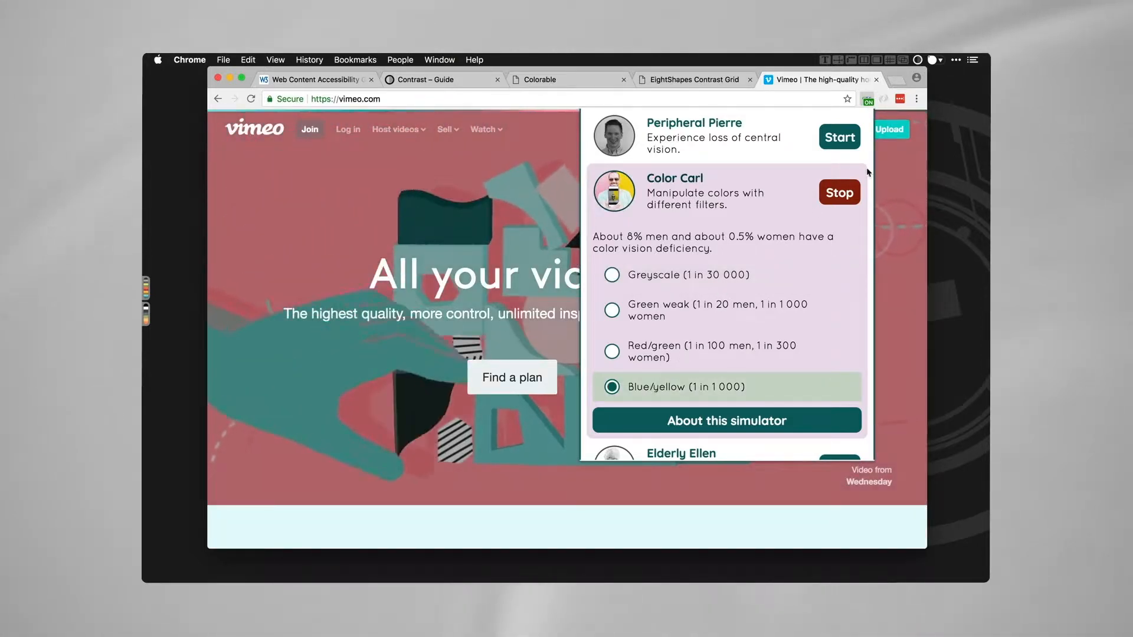
left_click(848, 193)
left_click(848, 193)
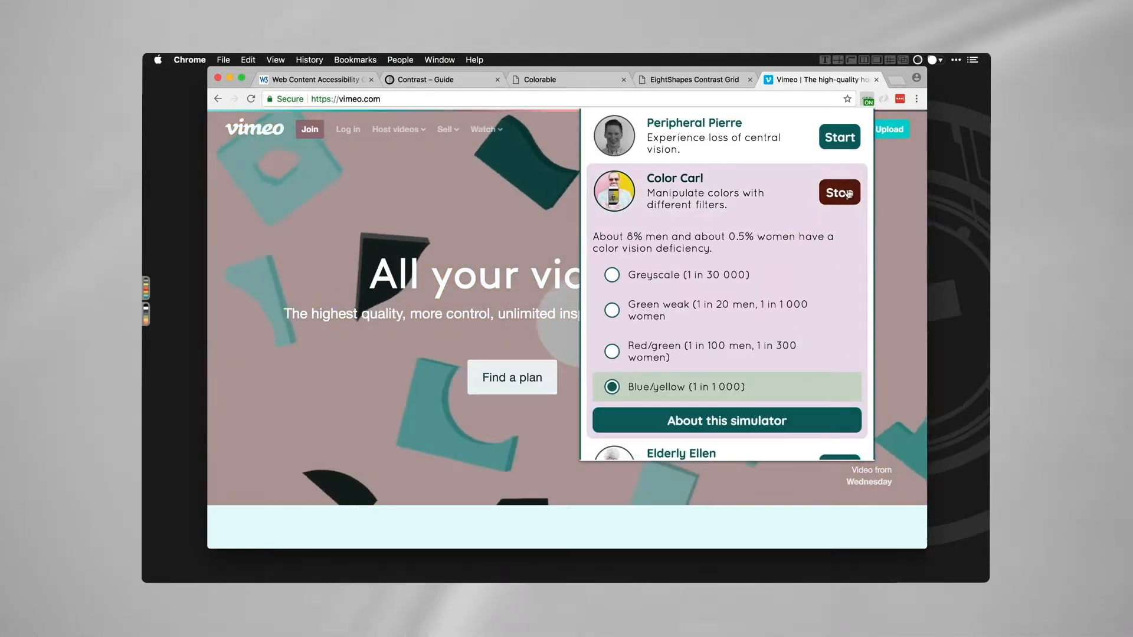
left_click(849, 194)
left_click(848, 193)
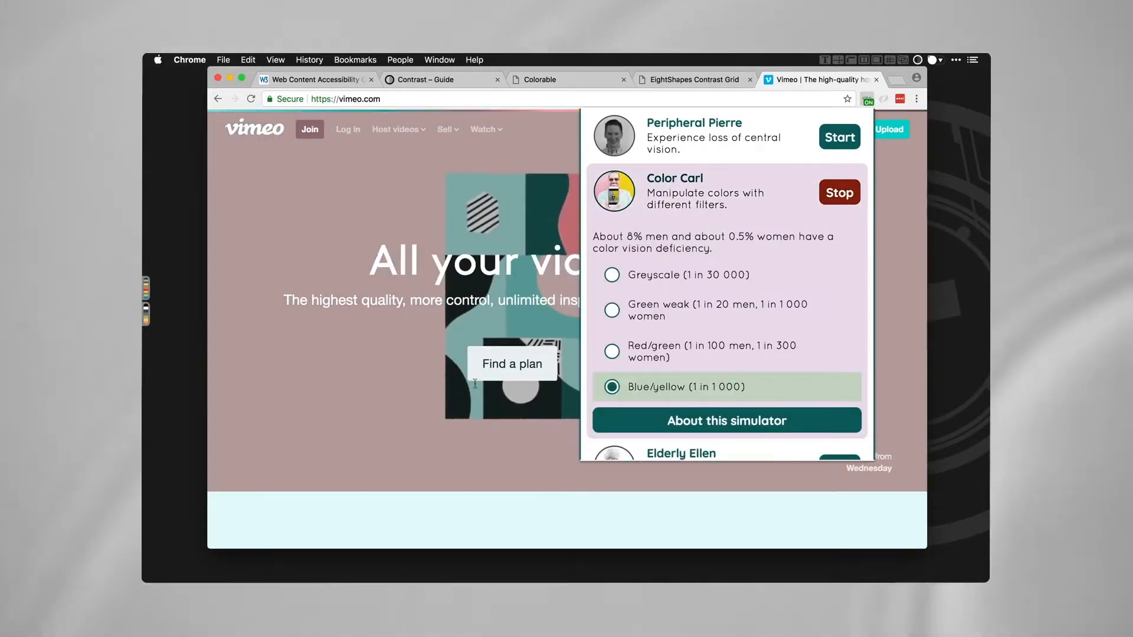
scroll(642, 275, "down", 5)
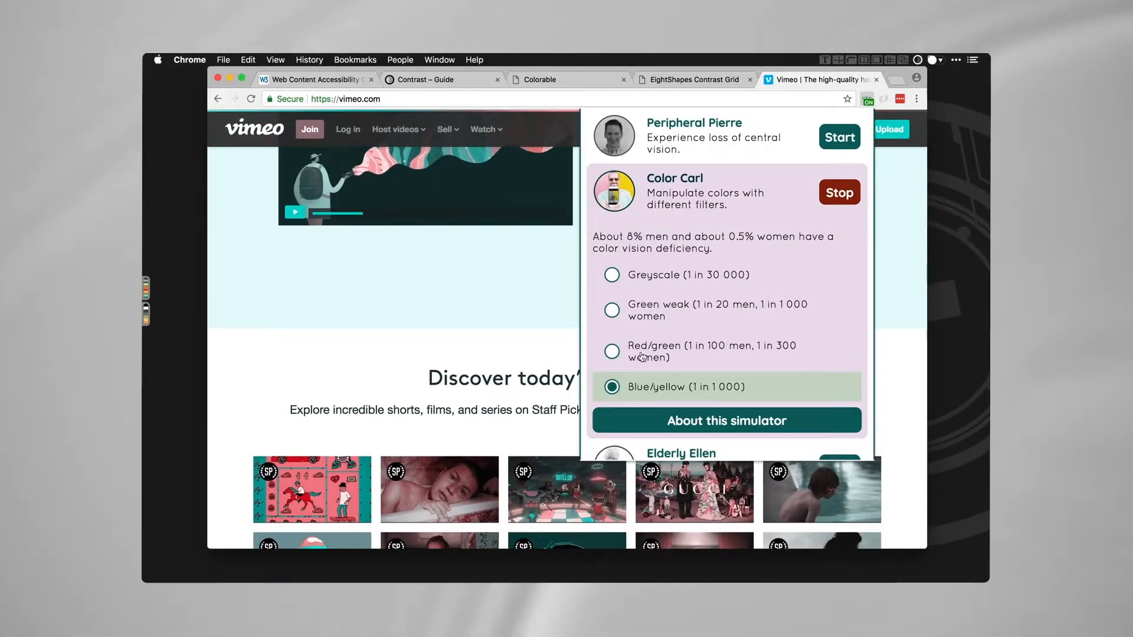
Step: View the Vimeo page with Color Carl's Red/green filter and with its Green weak filter
left_click(726, 350)
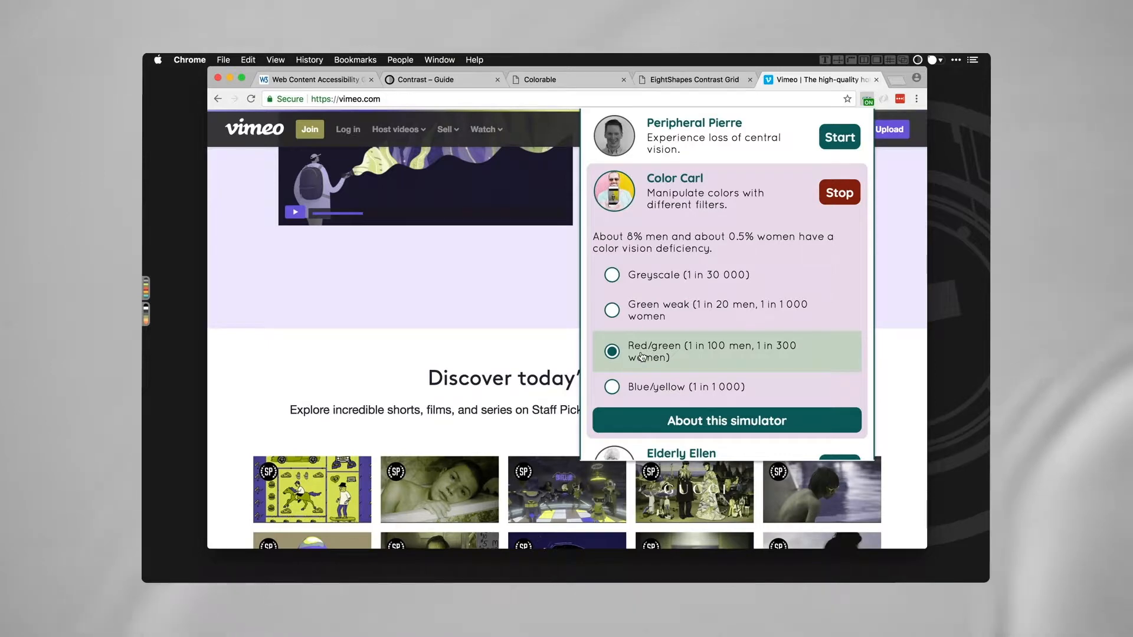
left_click(666, 304)
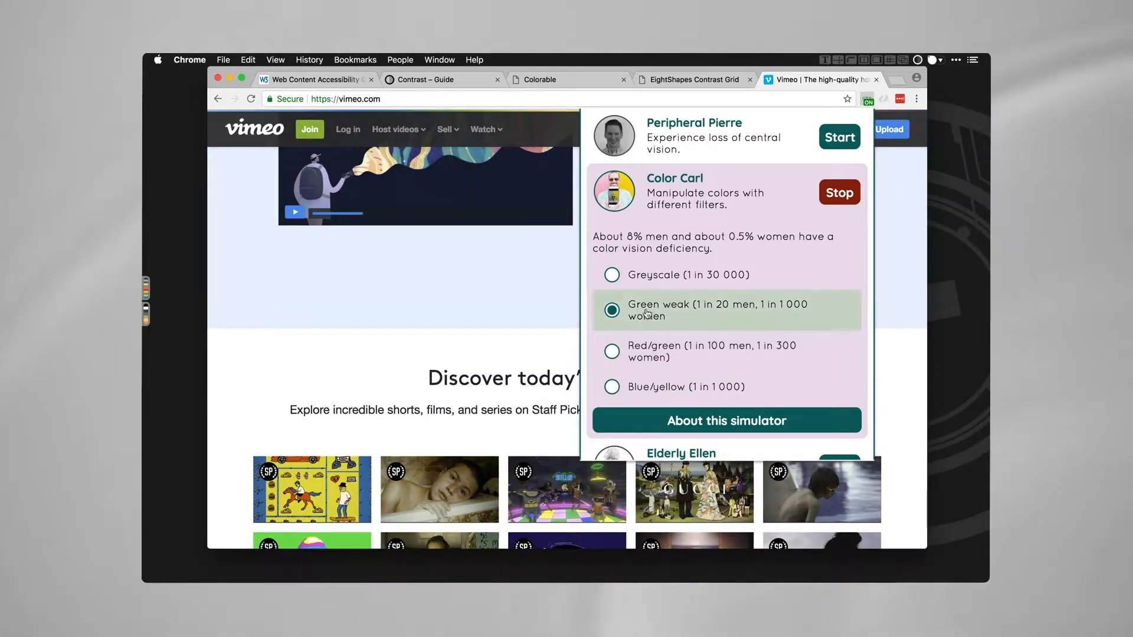
scroll(527, 319, "up", 3)
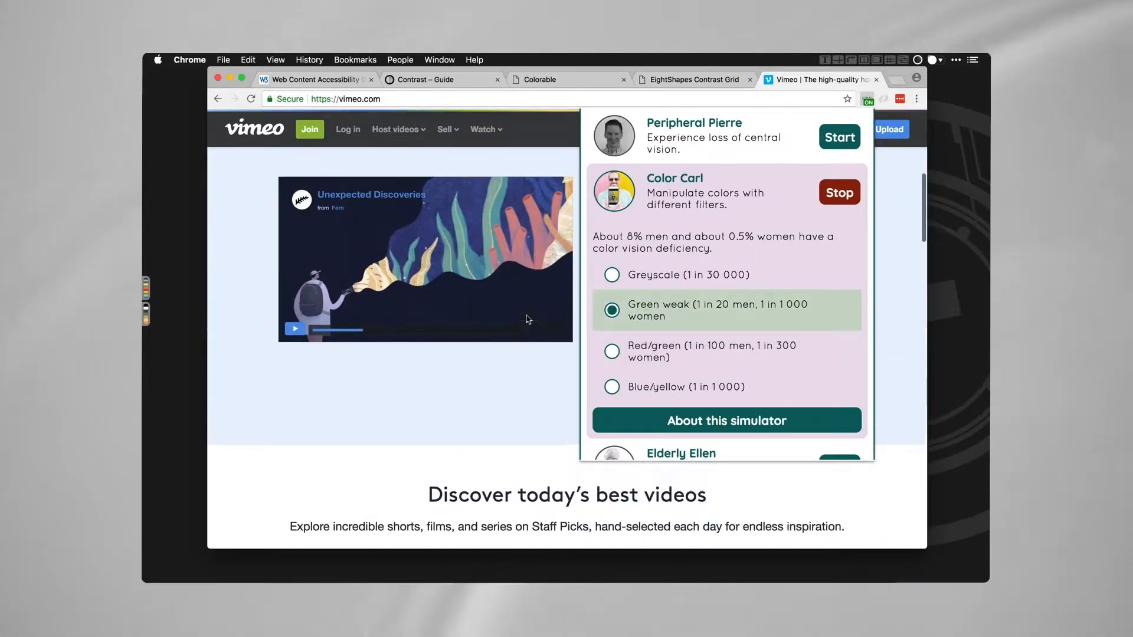
scroll(527, 319, "down", 10)
scroll(527, 318, "up", 10)
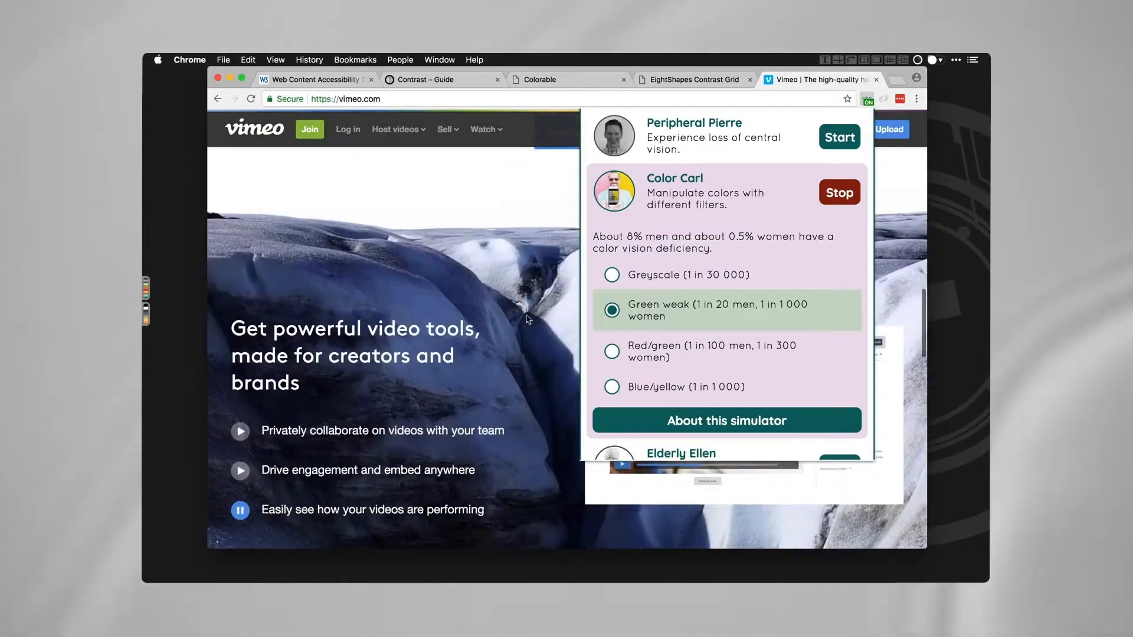
Step: Restart Color Carl to view the page in Greyscale, and stop the simulator and close Funkify
left_click(840, 193)
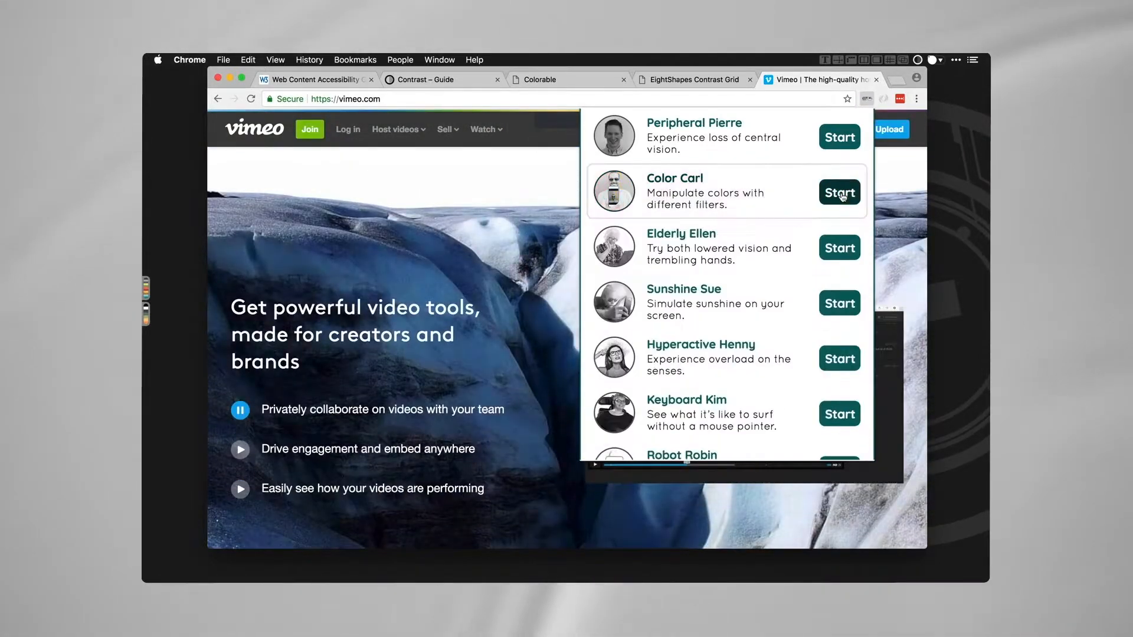
left_click(840, 193)
left_click(840, 193)
left_click(840, 193)
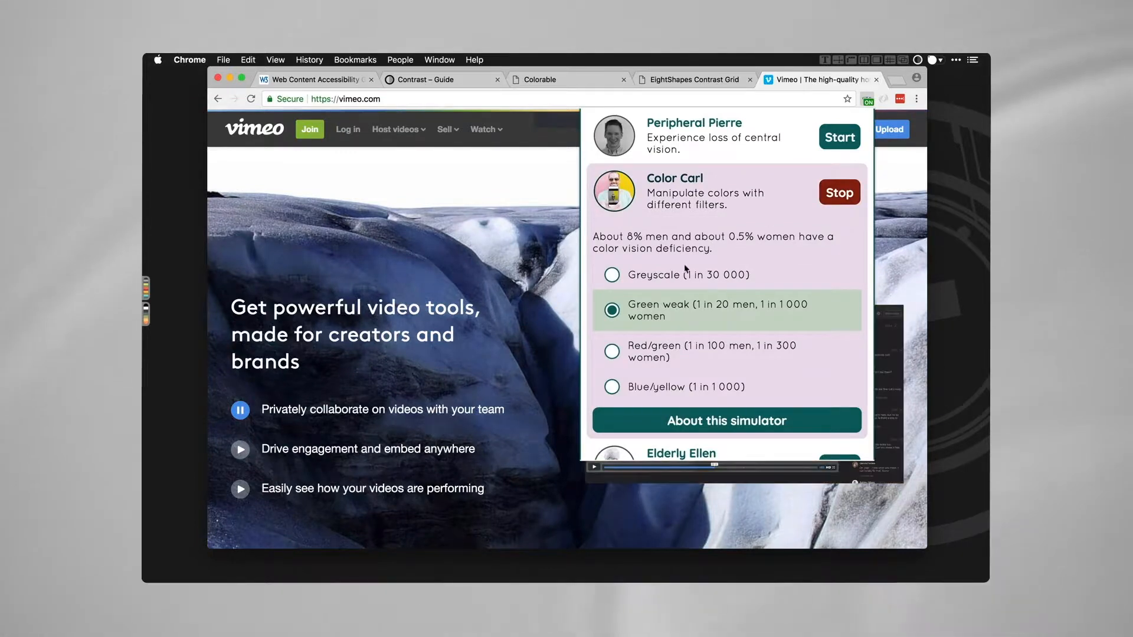
left_click(761, 275)
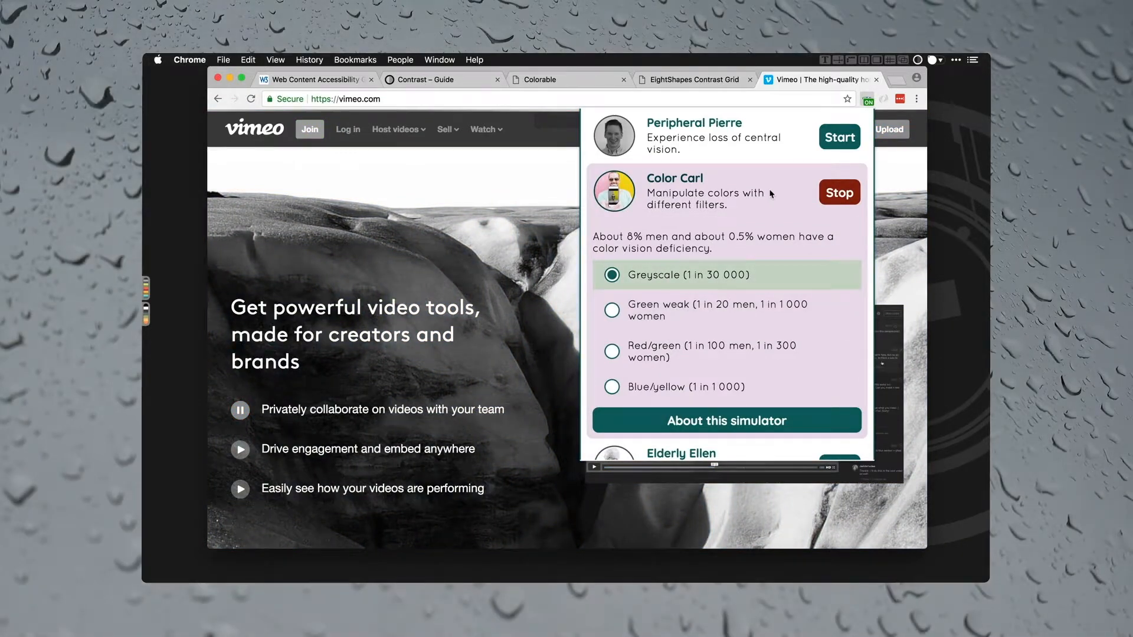
left_click(839, 192)
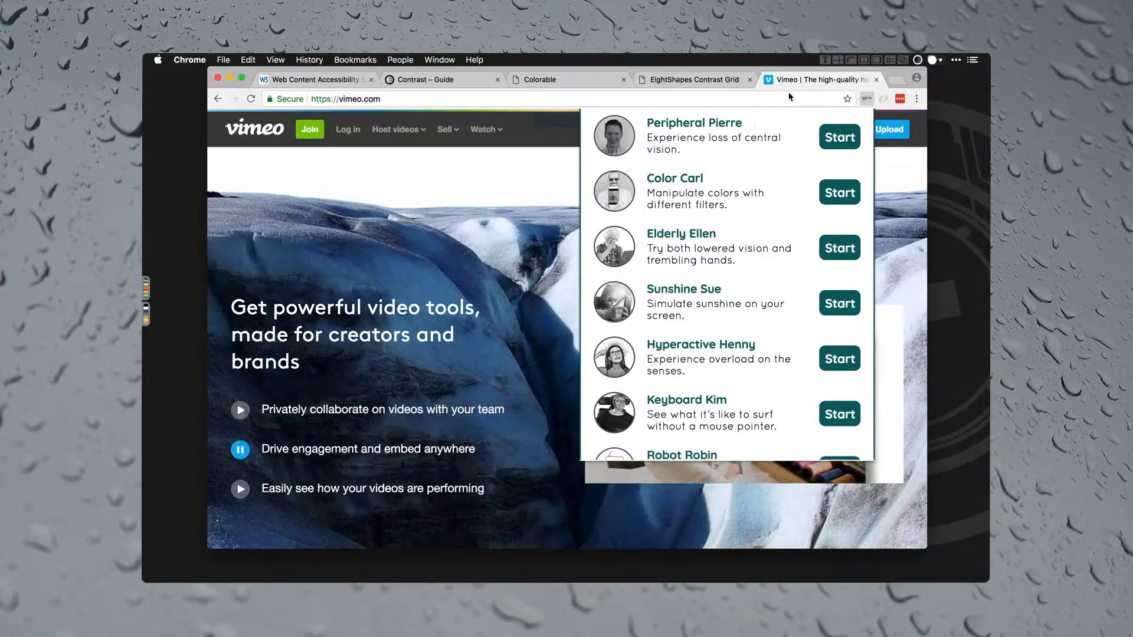
left_click(868, 100)
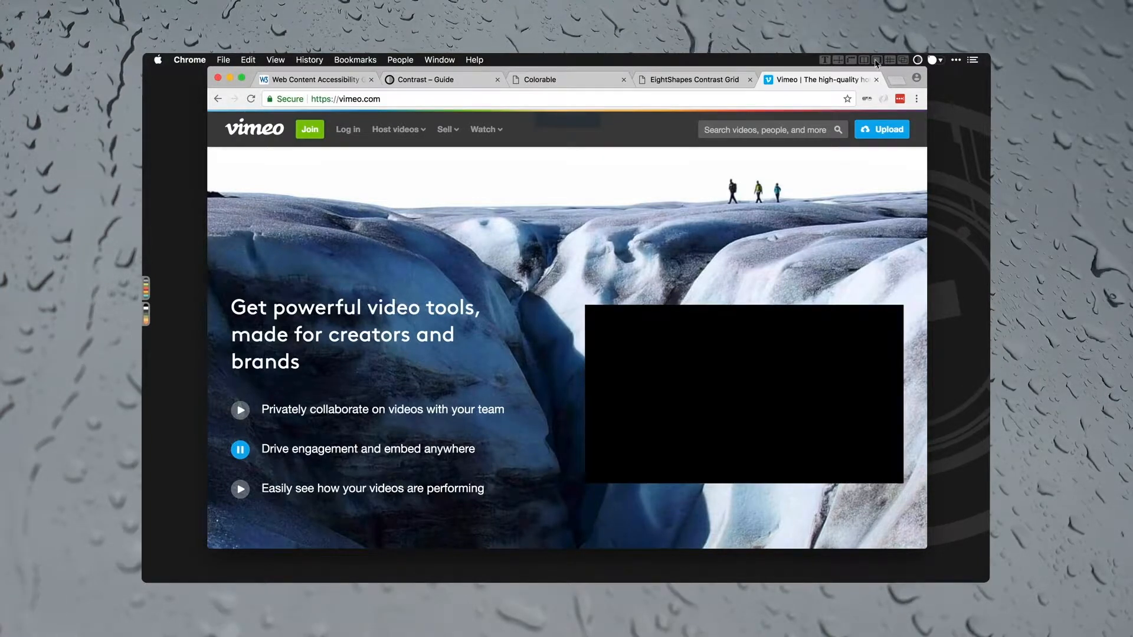
Step: Overlay the iPad - Landscape screen preview on the Vimeo page and set its color vision simulation to Protanopia 1%
left_click(877, 61)
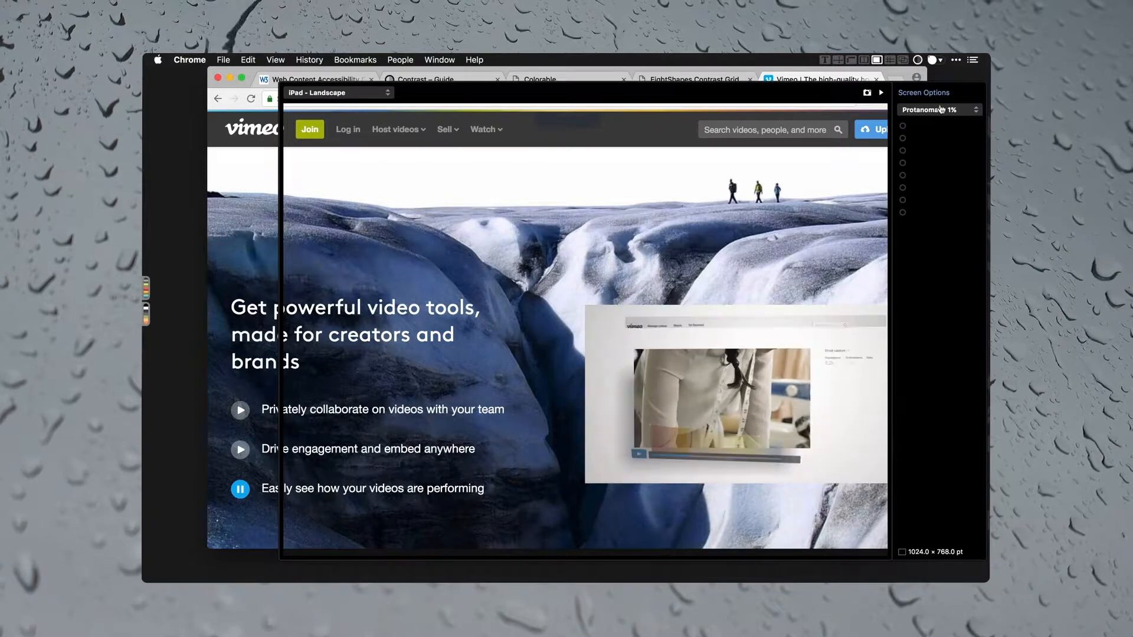
left_click(932, 111)
left_click(921, 82)
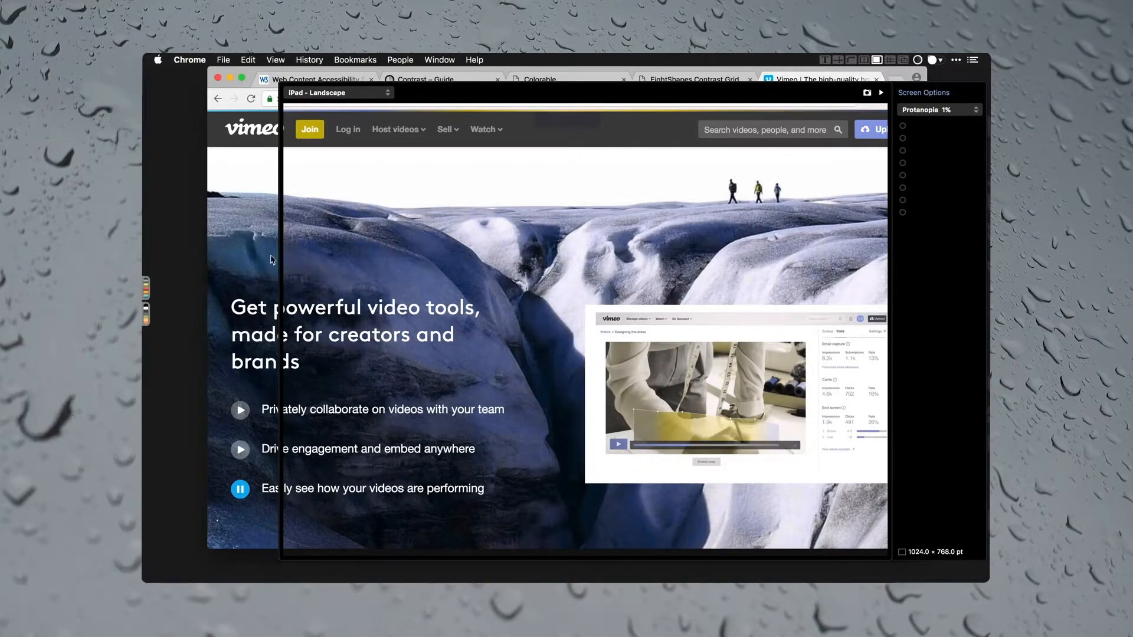
Step: View the Vimeo page with the overlay's vision simulation set to Presbyopia >30% and with Tritanomaly <1%
left_click(927, 109)
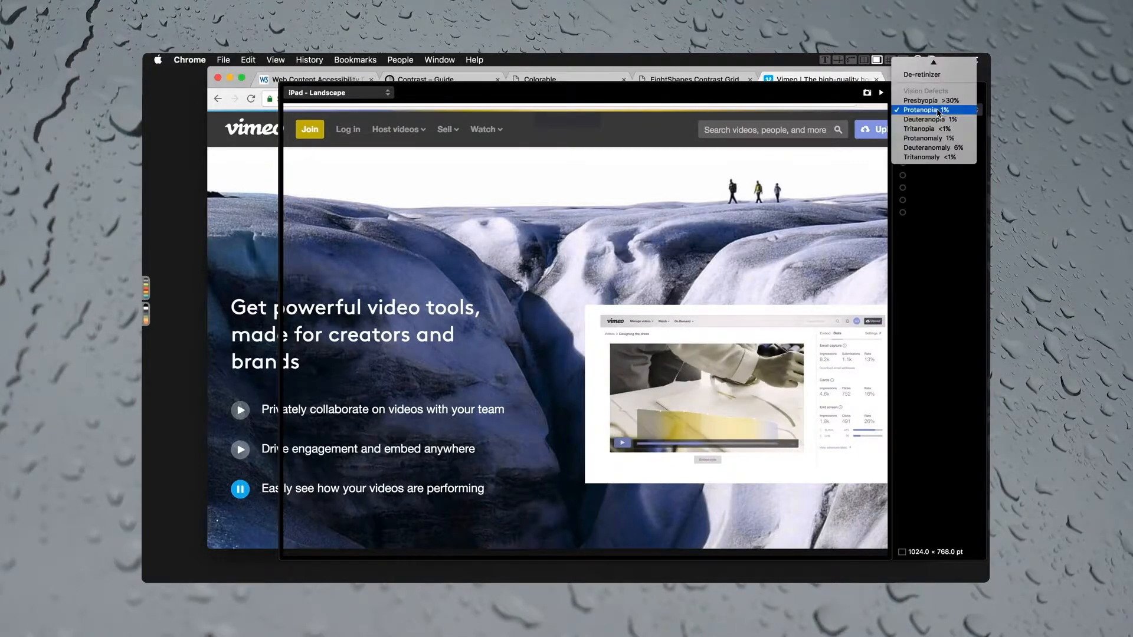
left_click(928, 101)
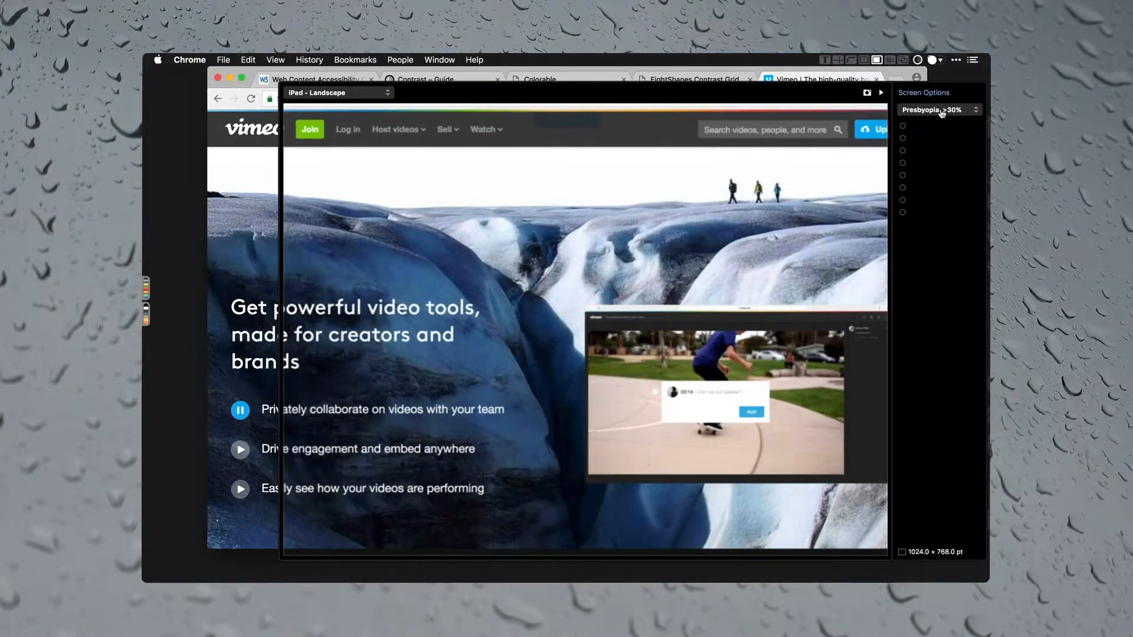
left_click(942, 110)
left_click(924, 169)
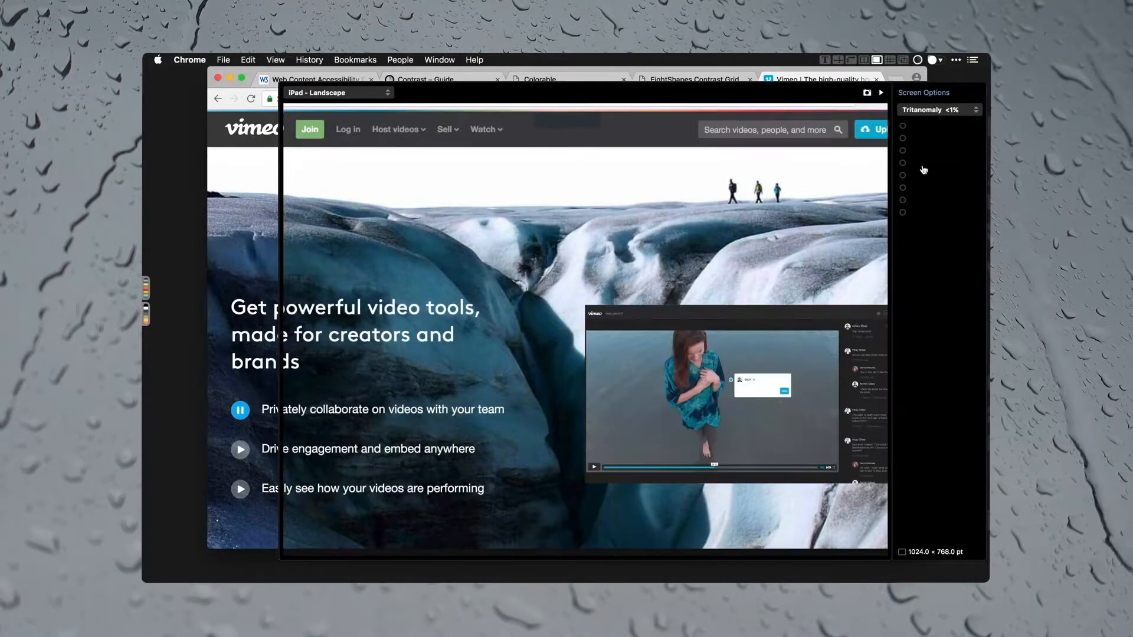
Step: View the Vimeo page with the Deuteranomaly 6% and Protanomaly 1% simulations, and close the screen overlay
left_click(937, 110)
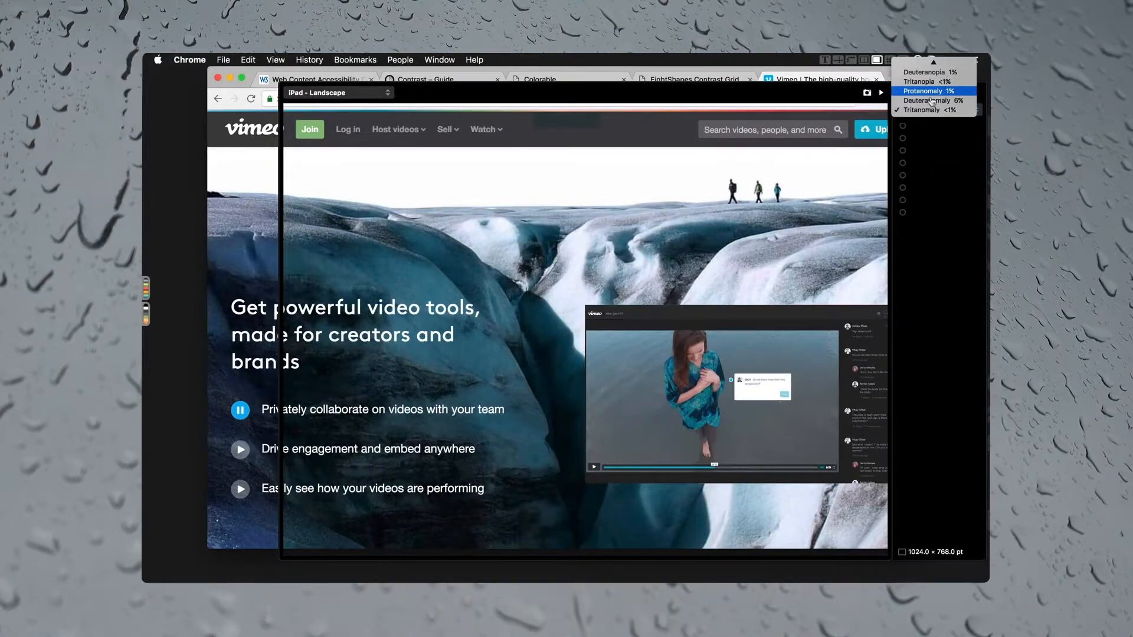
left_click(931, 106)
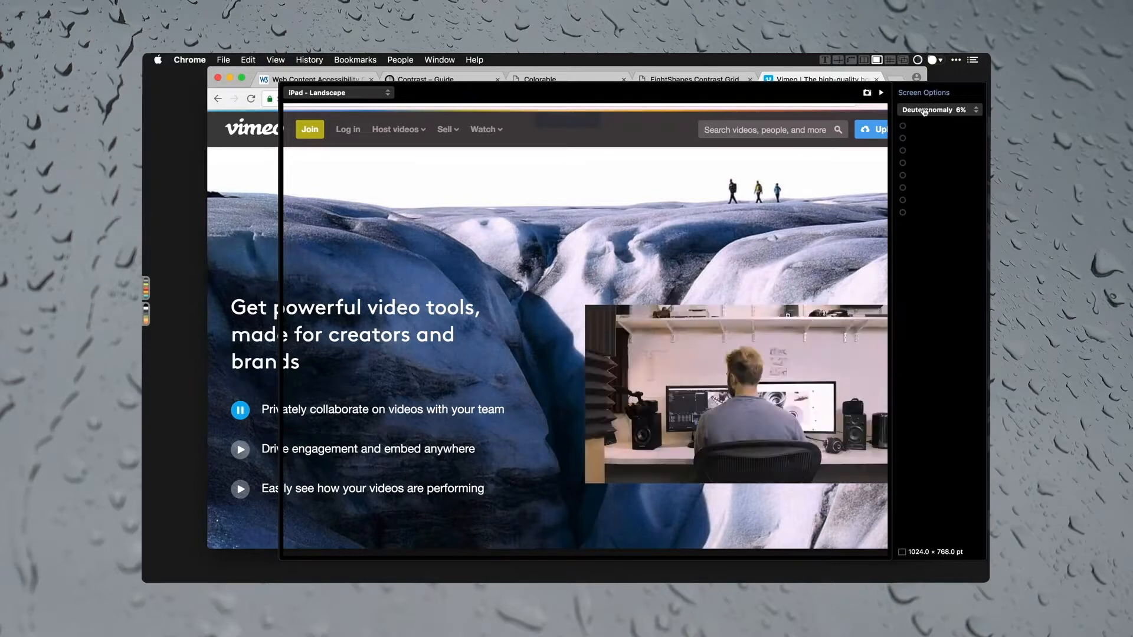
left_click(921, 109)
left_click(918, 100)
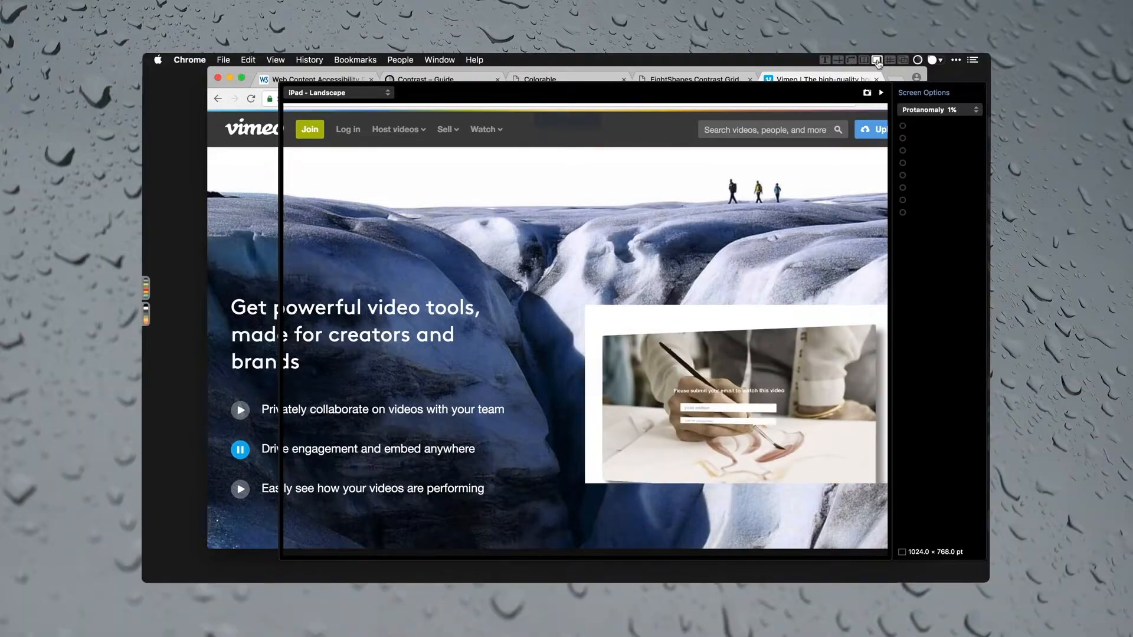
key("super+w")
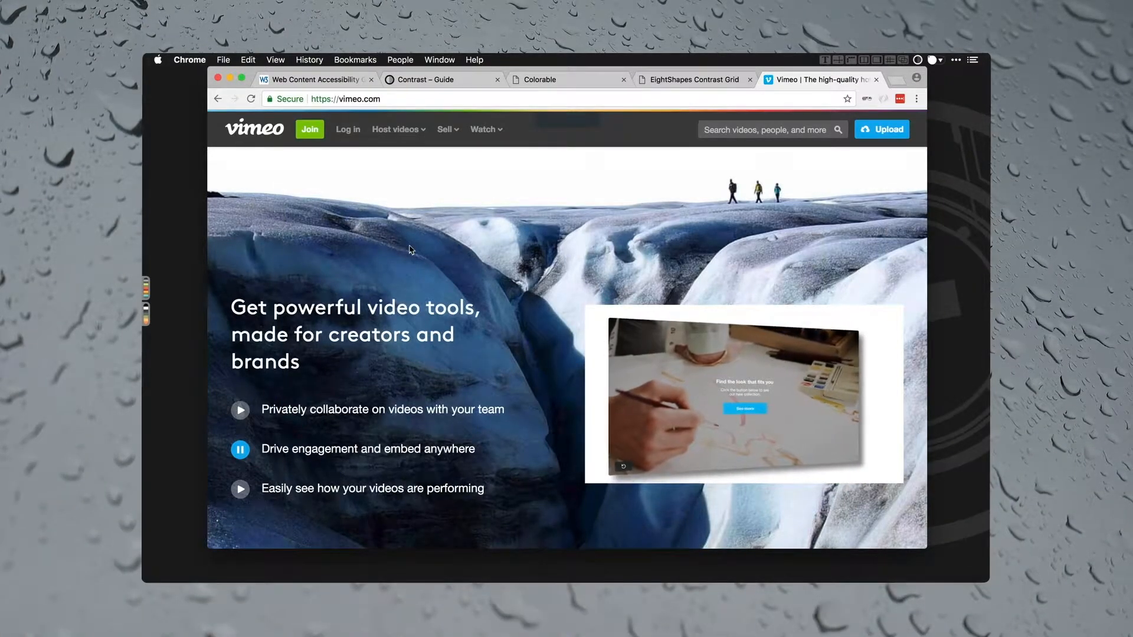
Step: Switch to the Colorable page and set the foreground color to #ff0000
left_click(564, 80)
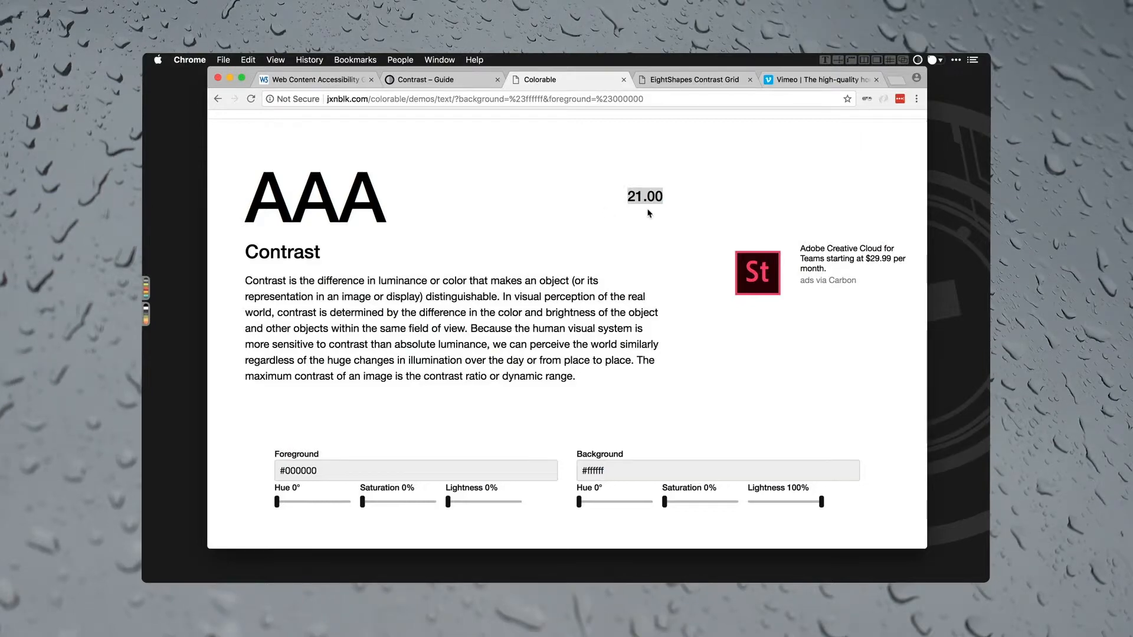
left_click(297, 470)
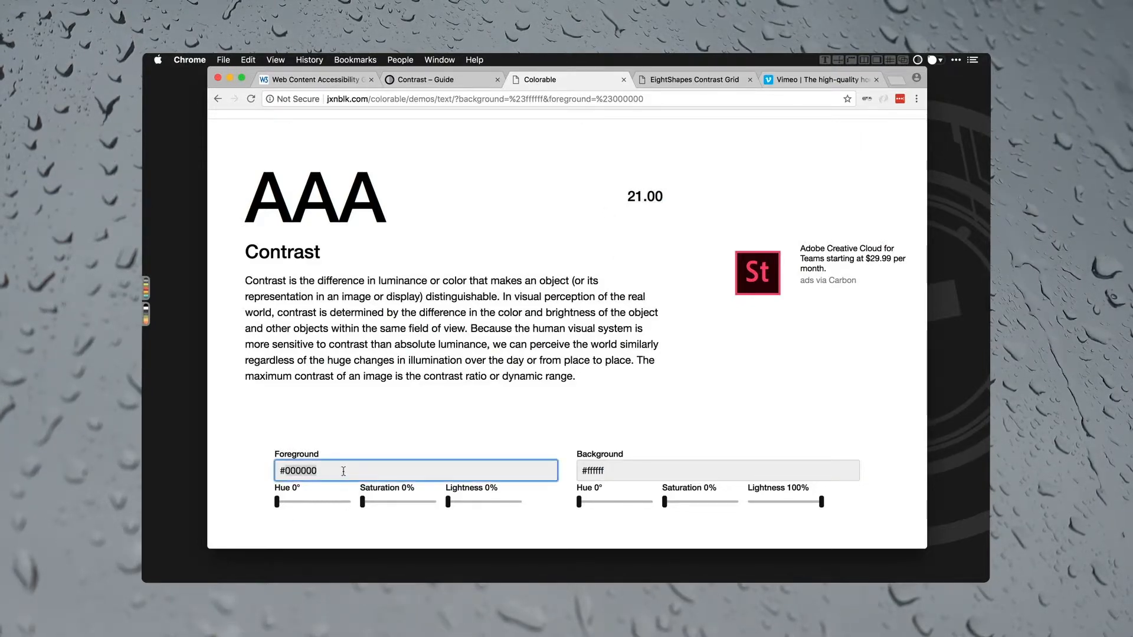
key("BackSpace")
key("BackSpace")
key("BackSpace")
key("BackSpace")
key("BackSpace")
key("BackSpace")
type("ff0000")
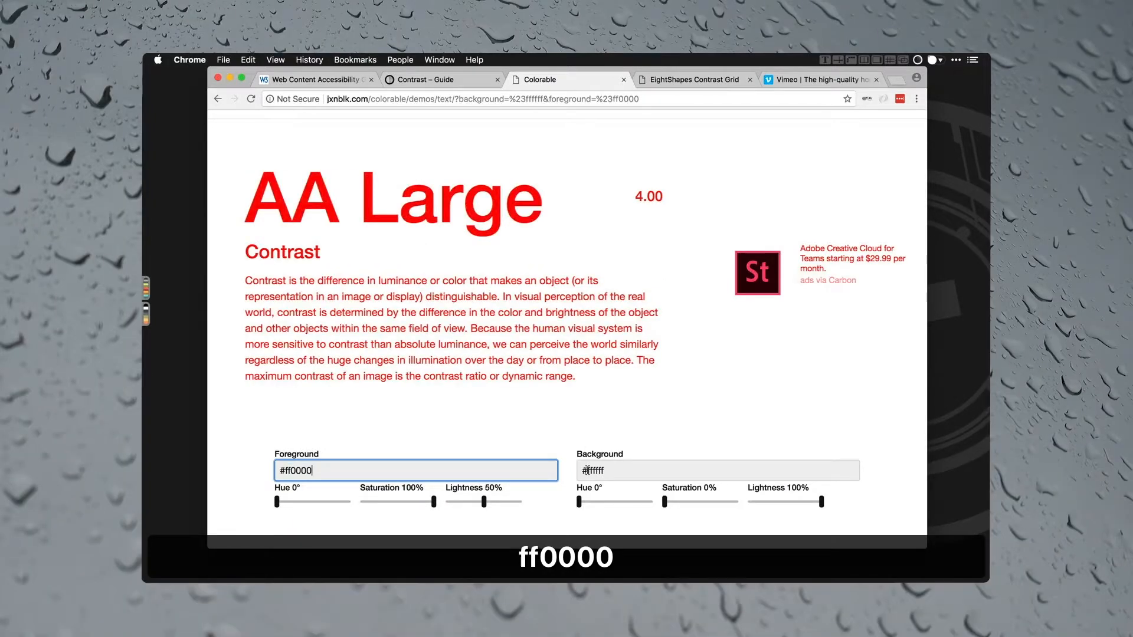
Step: Set the Colorable background color to #00ff00
left_click(629, 470)
key("BackSpace")
key("BackSpace")
key("BackSpace")
key("BackSpace")
key("BackSpace")
key("BackSpace")
type("00ff00")
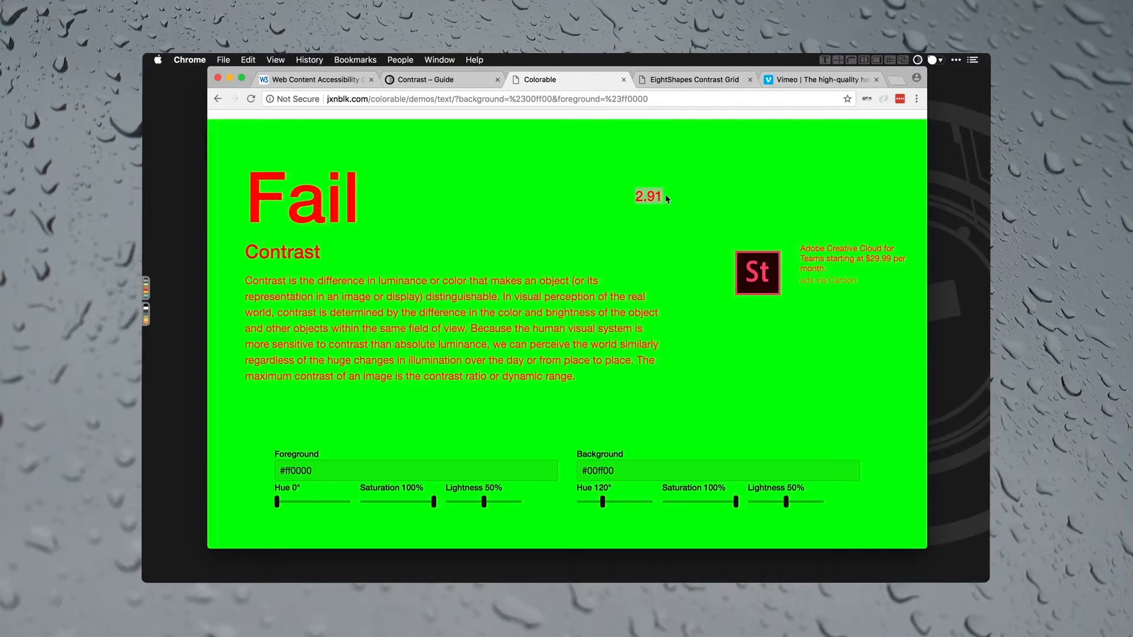
Step: Test #009900 as the background color and set it back to #00ff00
left_click(599, 471)
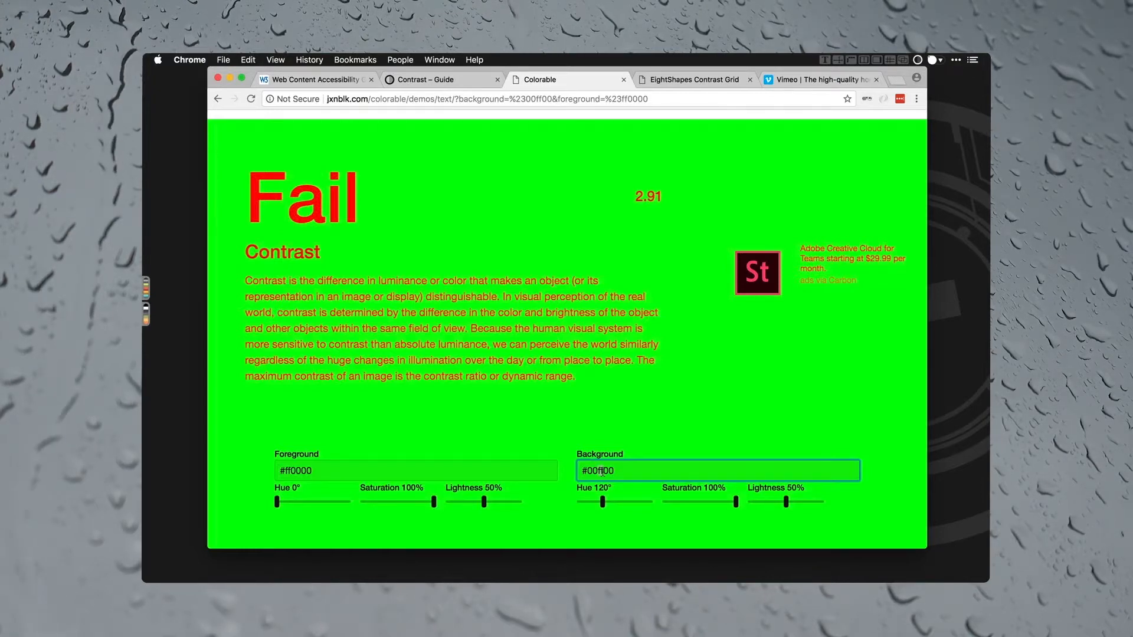
type("99")
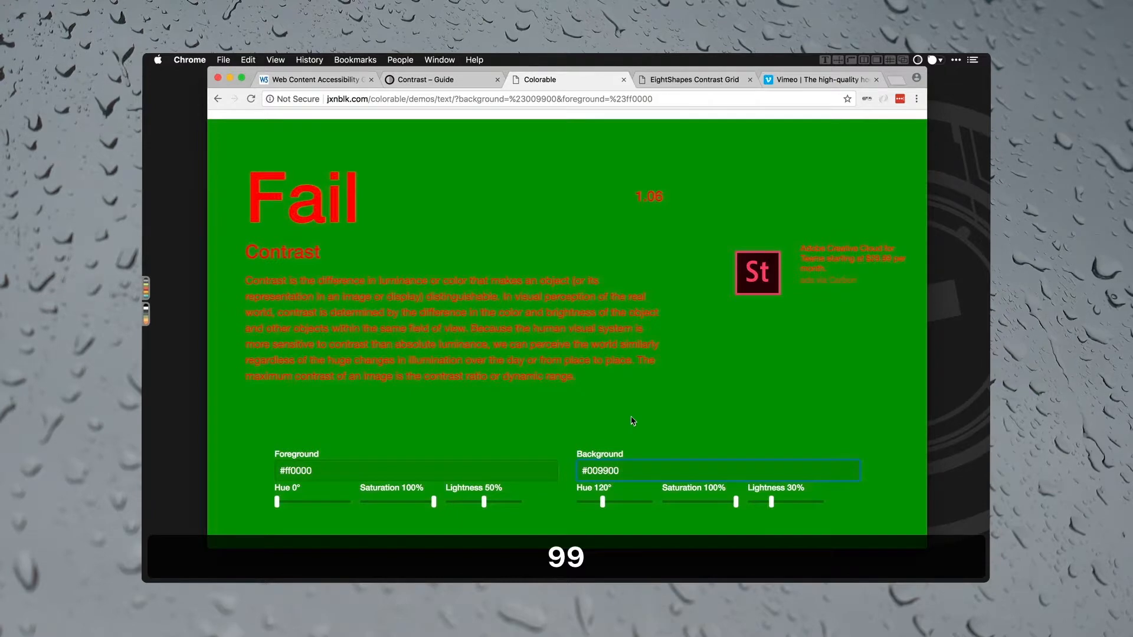
key("shift+Left")
key("shift+Left")
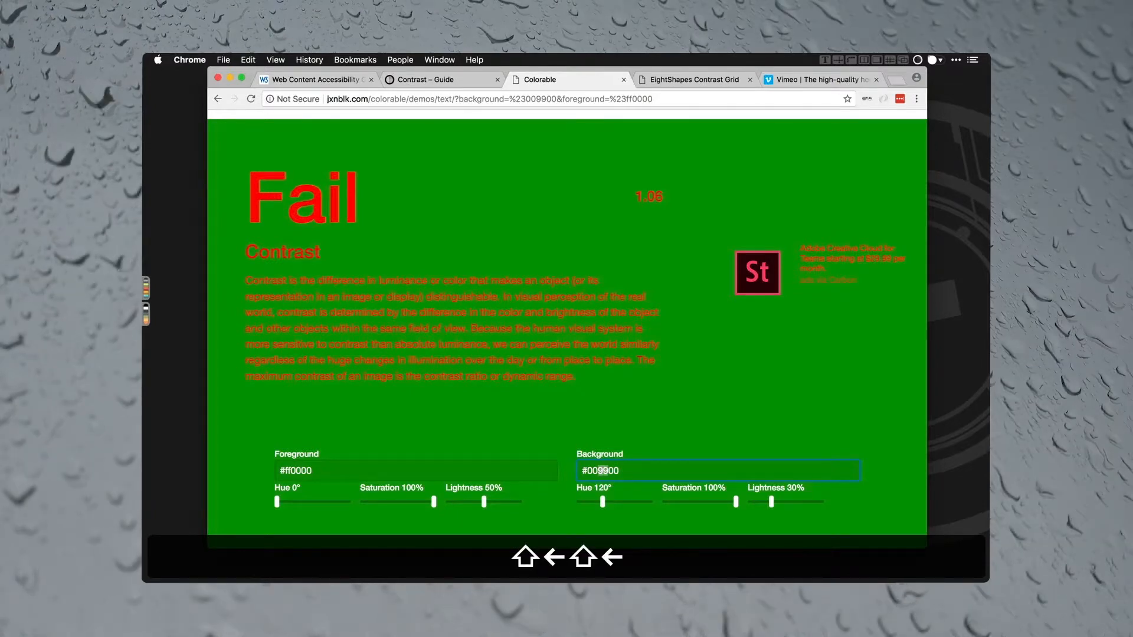
type("ff")
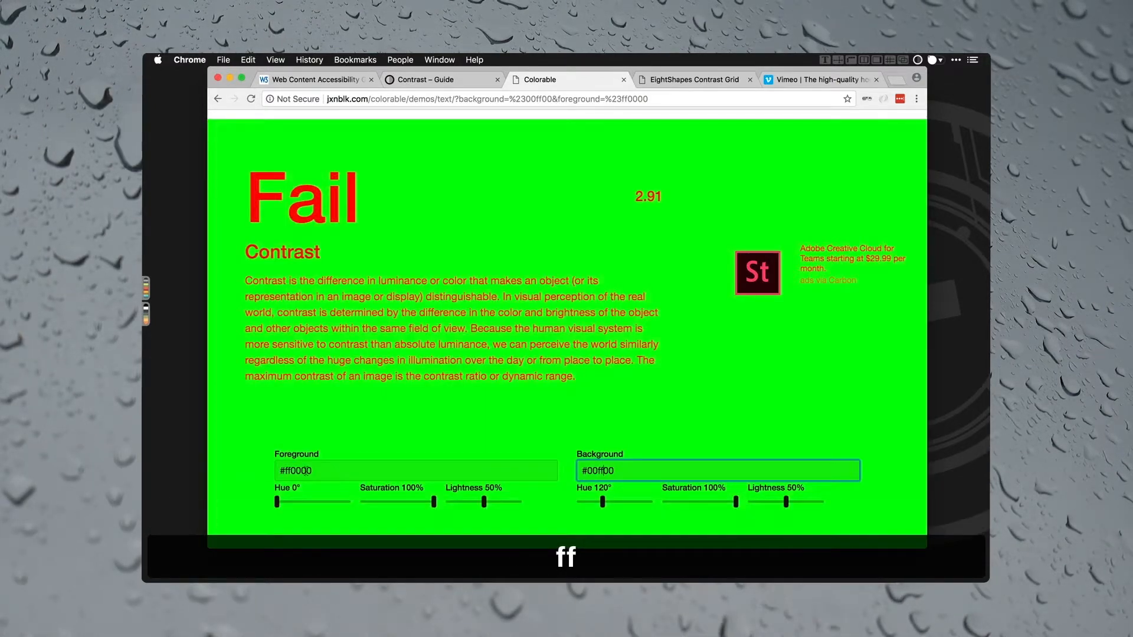
Step: Darken the foreground color to #990000 and check the resulting contrast ratio
left_click(291, 471)
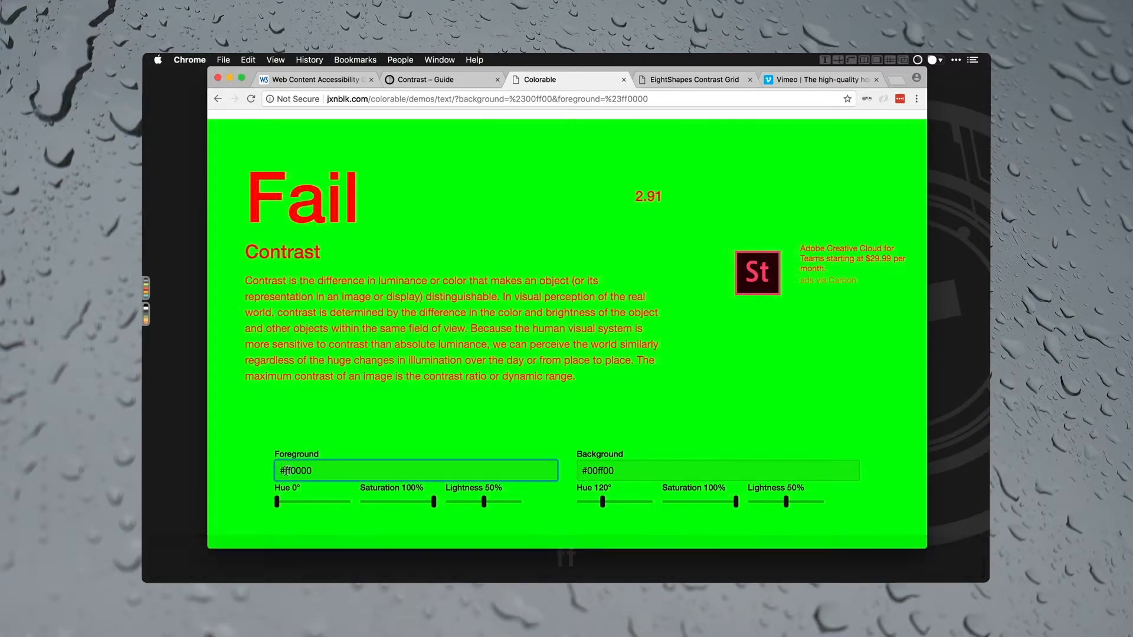
left_click_drag(283, 470, 297, 470)
type("99")
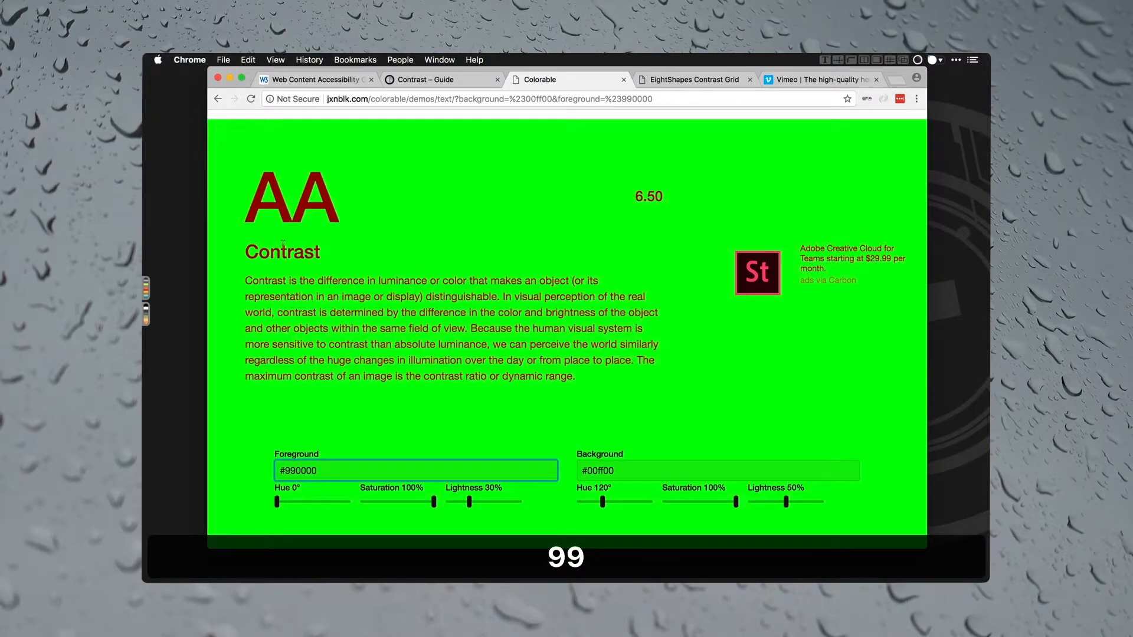
double_click(649, 196)
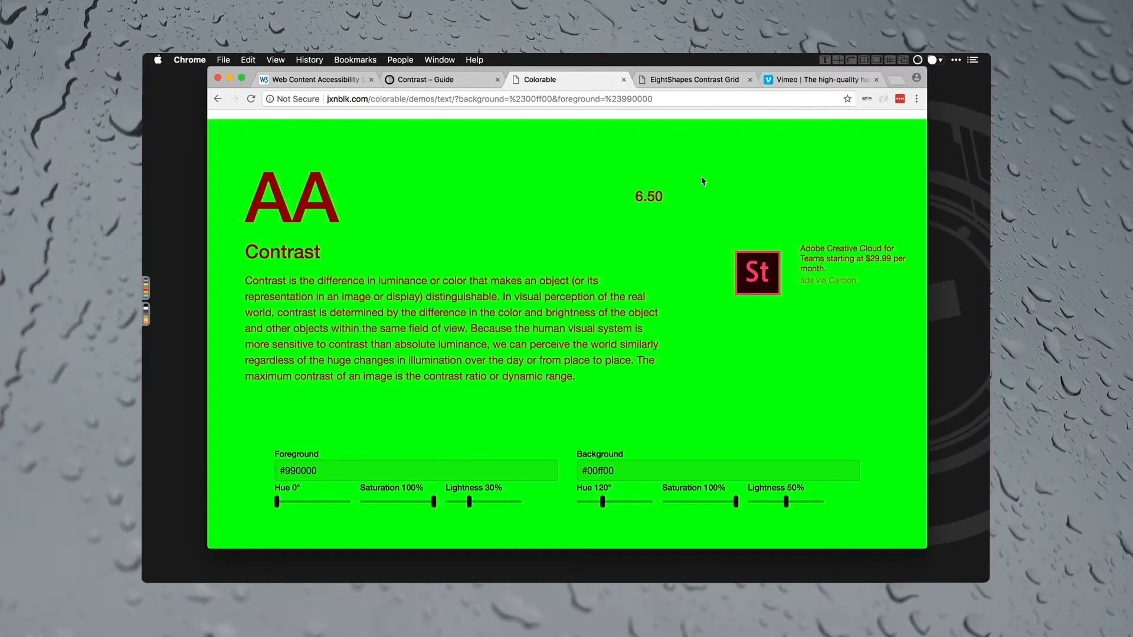
Step: Review the EightShapes Contrast Grid and move the Mongoose row and the Topaz row above Rolling Stone
left_click(681, 84)
scroll(415, 320, "up", 2)
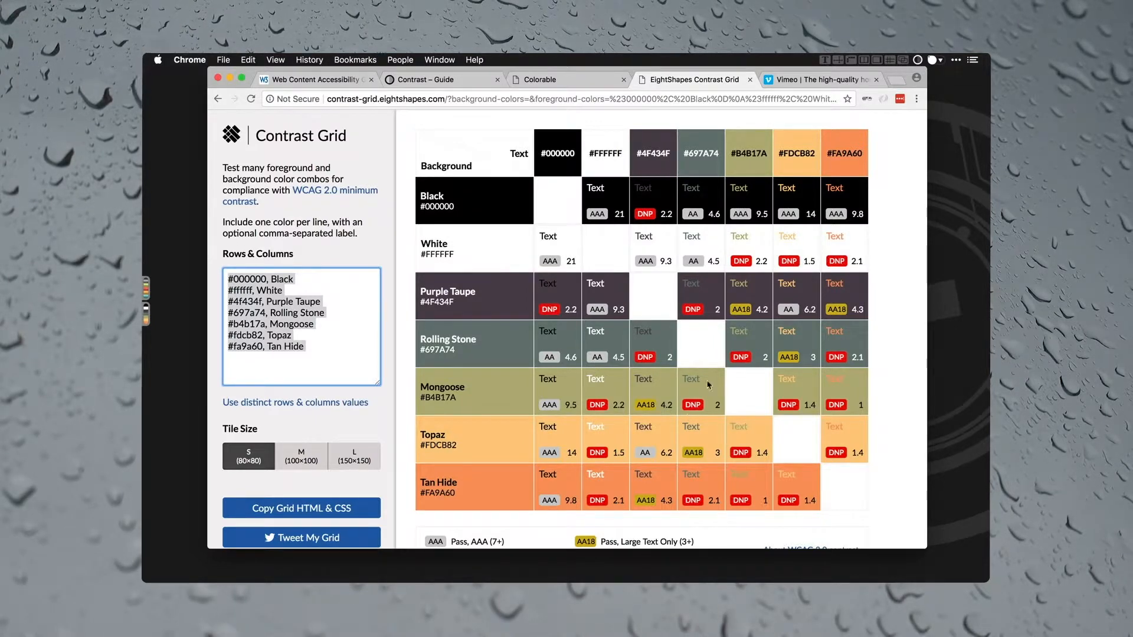
left_click(742, 309)
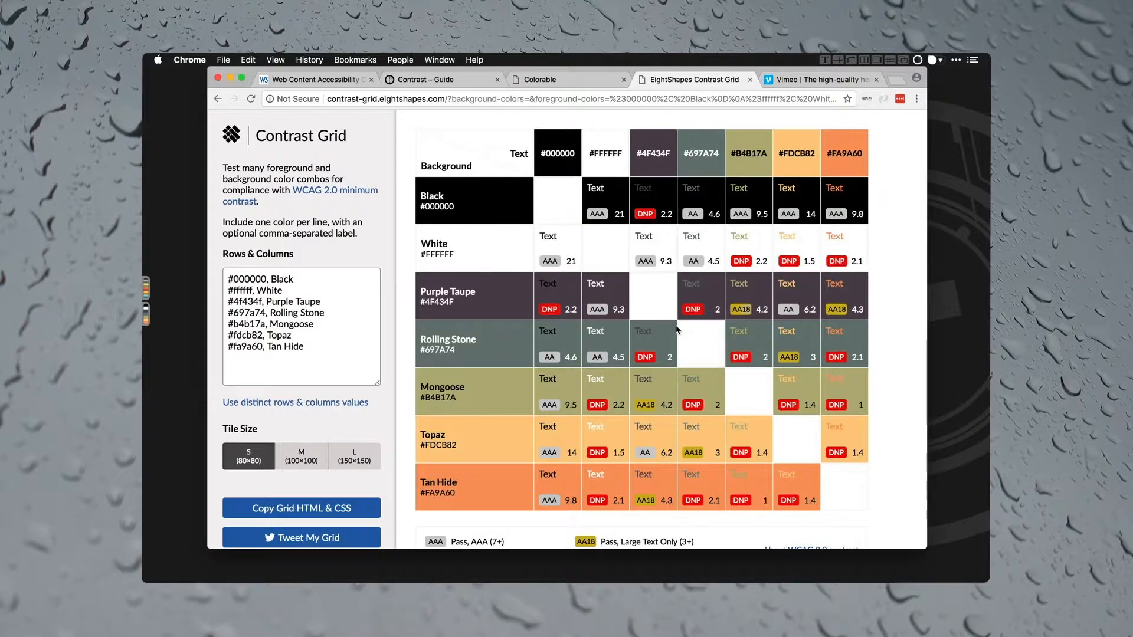
scroll(676, 329, "down", 3)
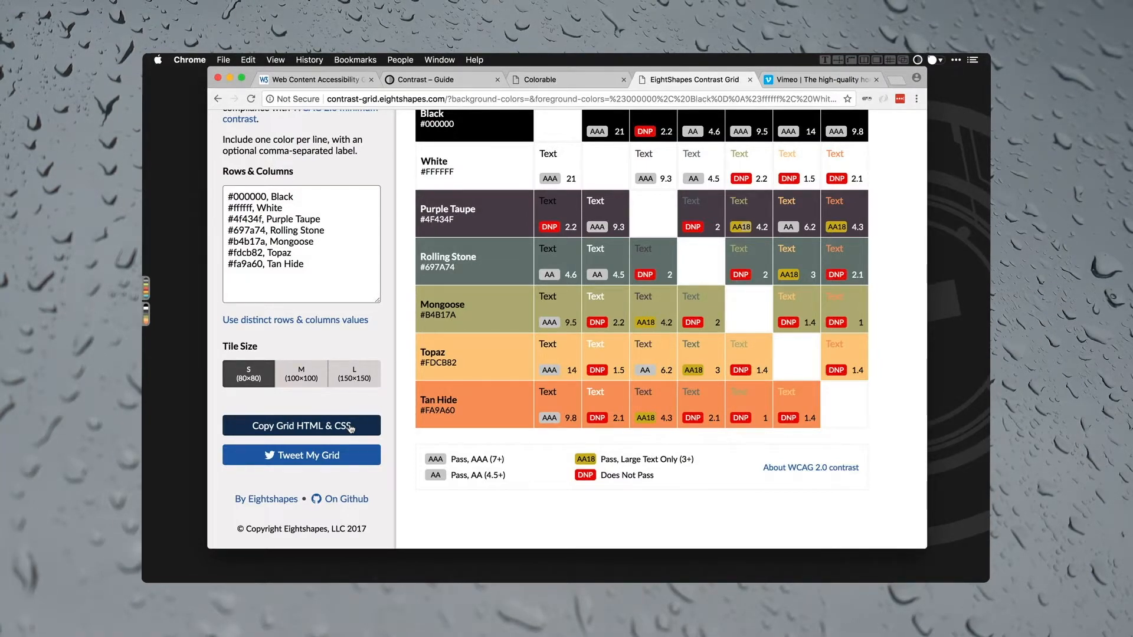
scroll(522, 451, "up", 3)
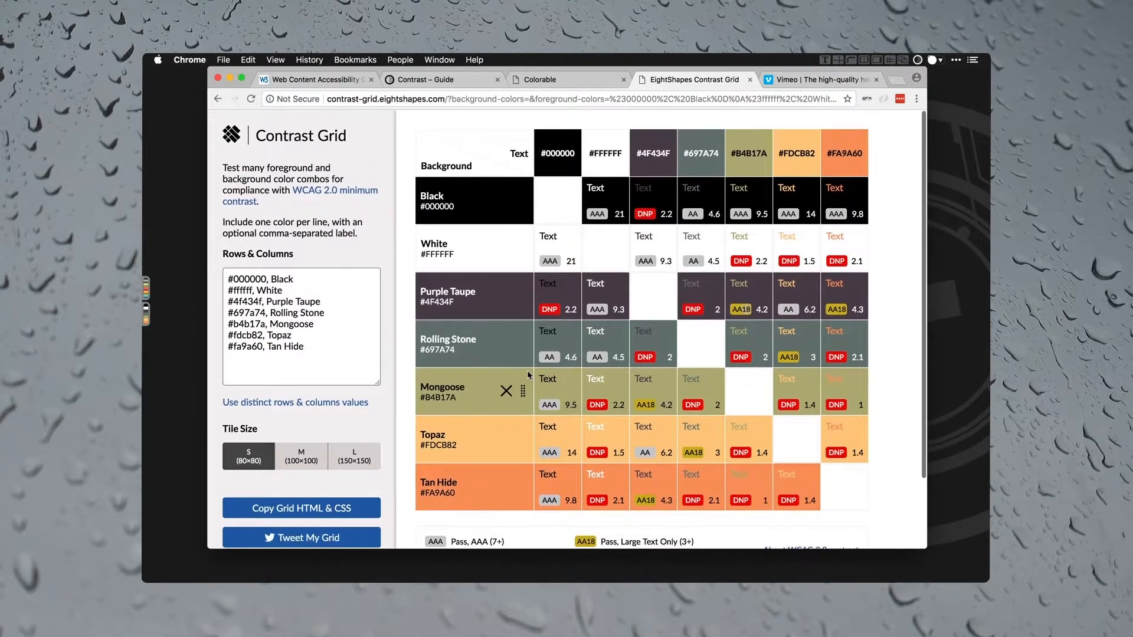
left_click_drag(522, 391, 522, 345)
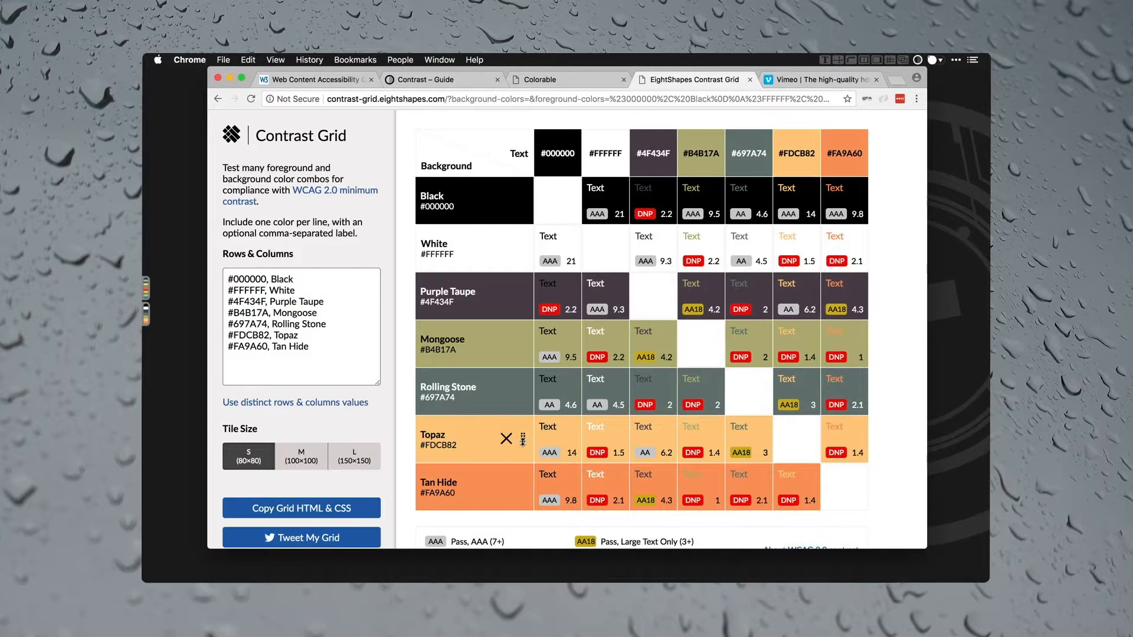
left_click_drag(522, 439, 522, 390)
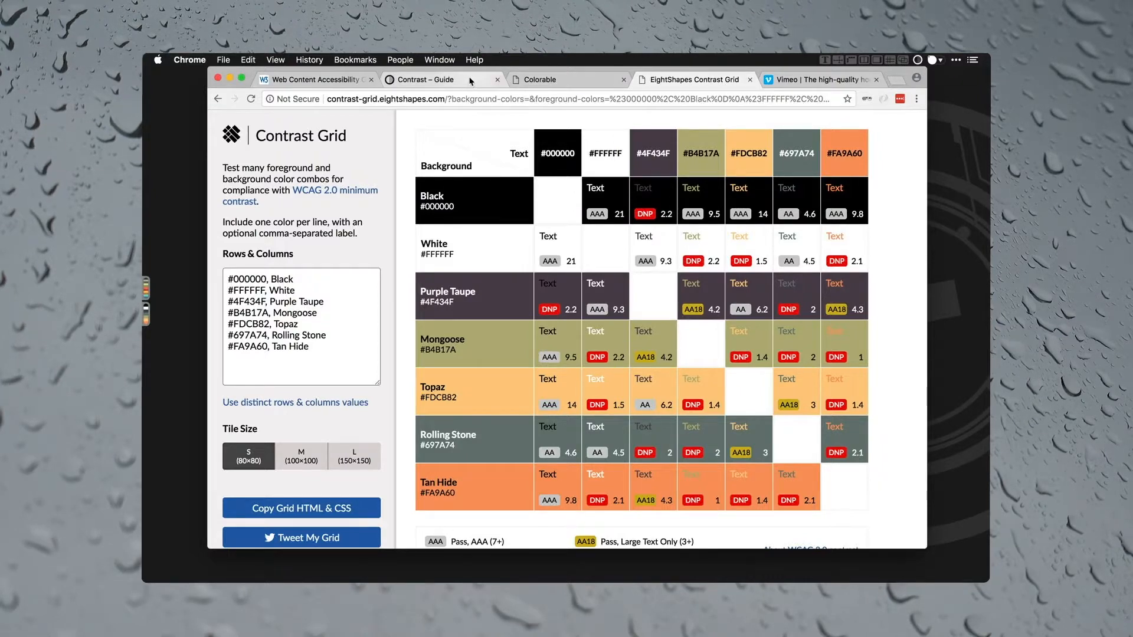
Step: Go from the Contrast guide to the site's home page and open the Contrast app's color checker
left_click(449, 84)
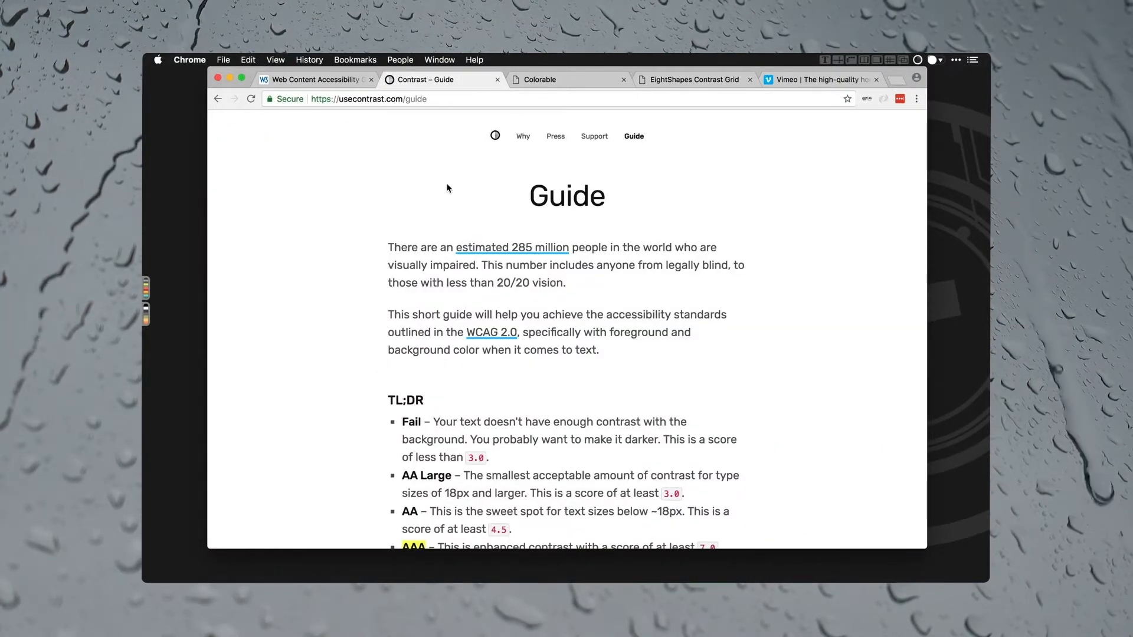
left_click(495, 138)
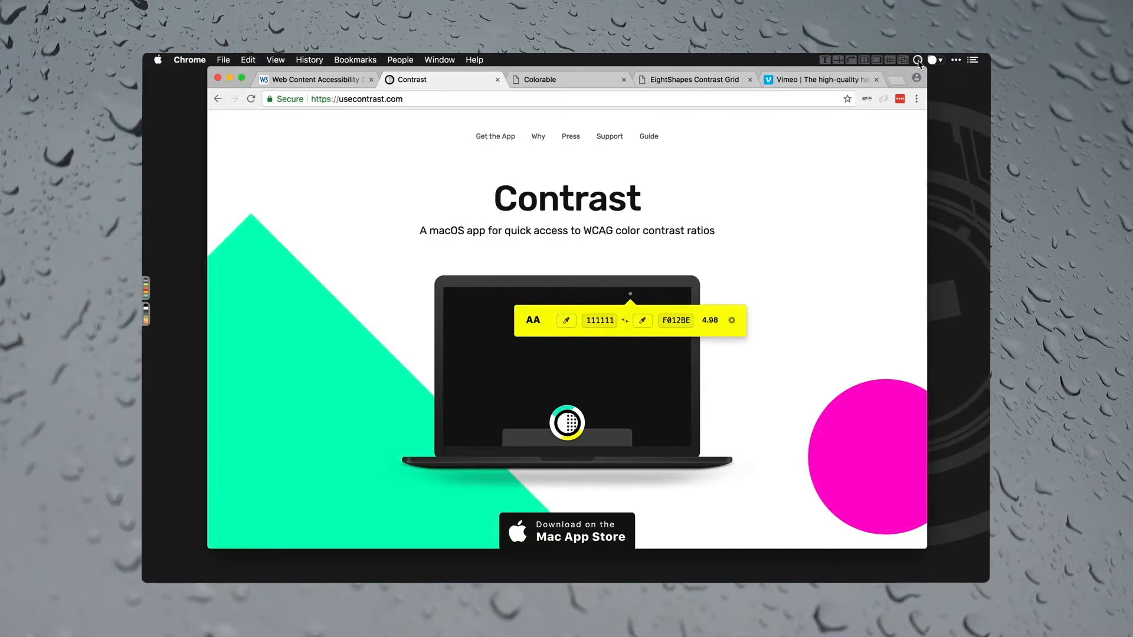
left_click(917, 60)
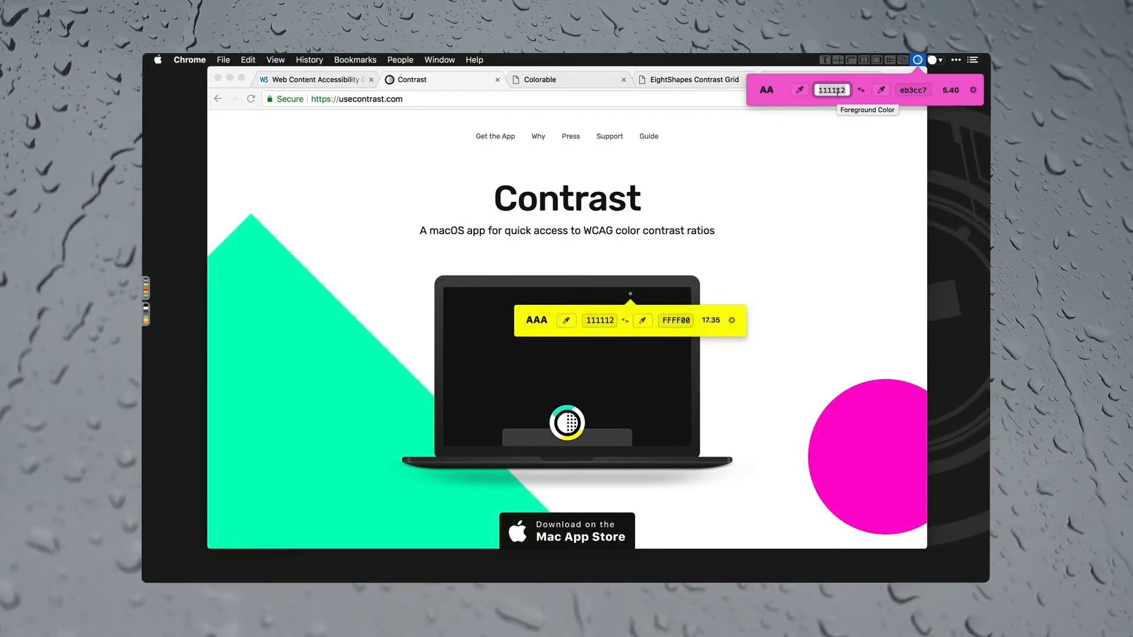
Step: Sample the page's white (ffffff) as the foreground and the laptop screen's 111111 as the background in the Contrast checker
left_click(799, 93)
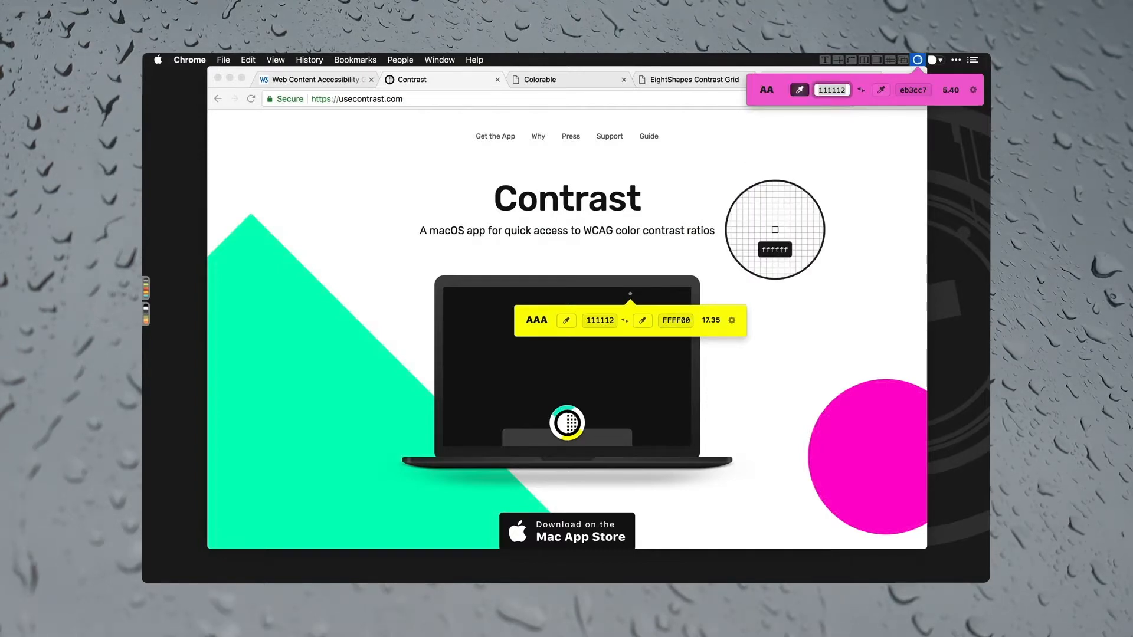
left_click(775, 232)
left_click(882, 91)
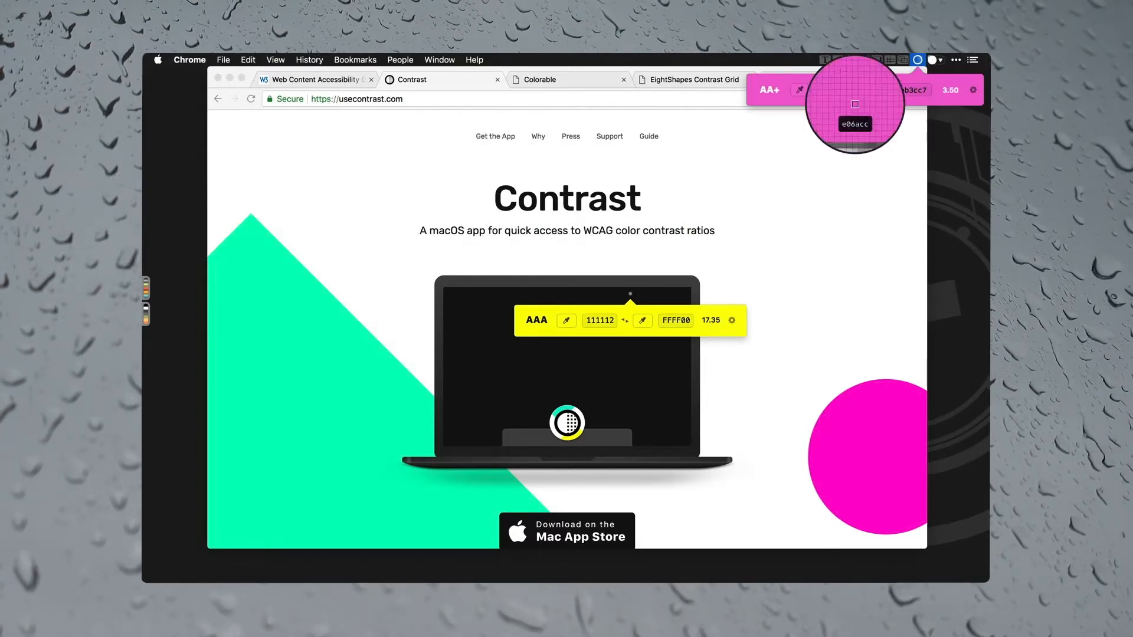
left_click(543, 398)
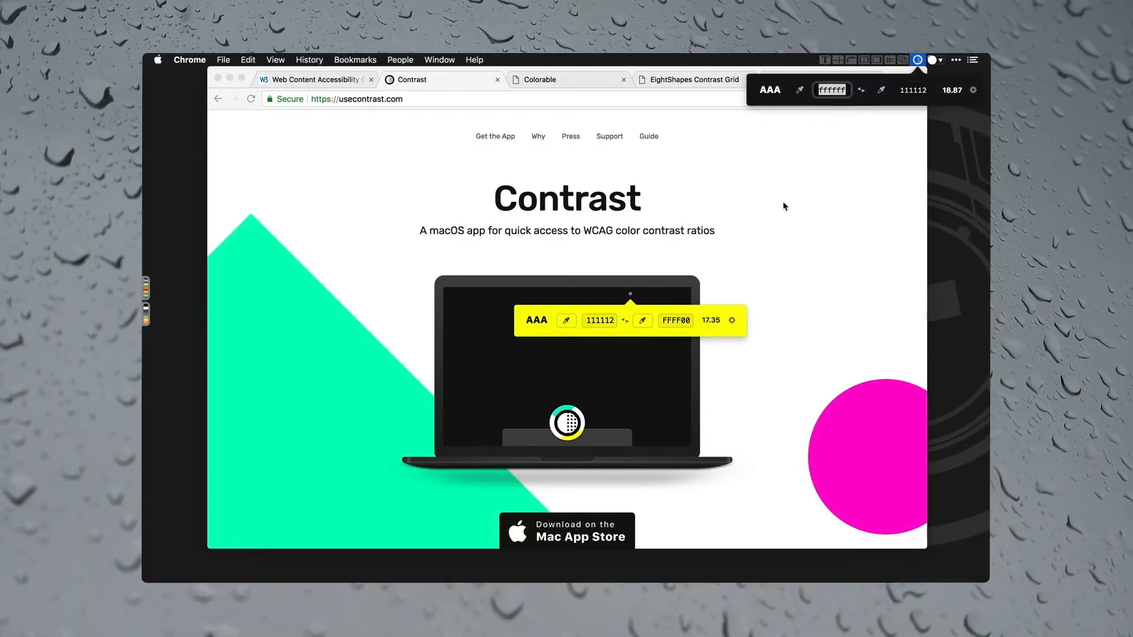
Step: Sample the laptop screen's 111112 as the foreground and the page's ffffff as the background, and close the Contrast checker
key("b")
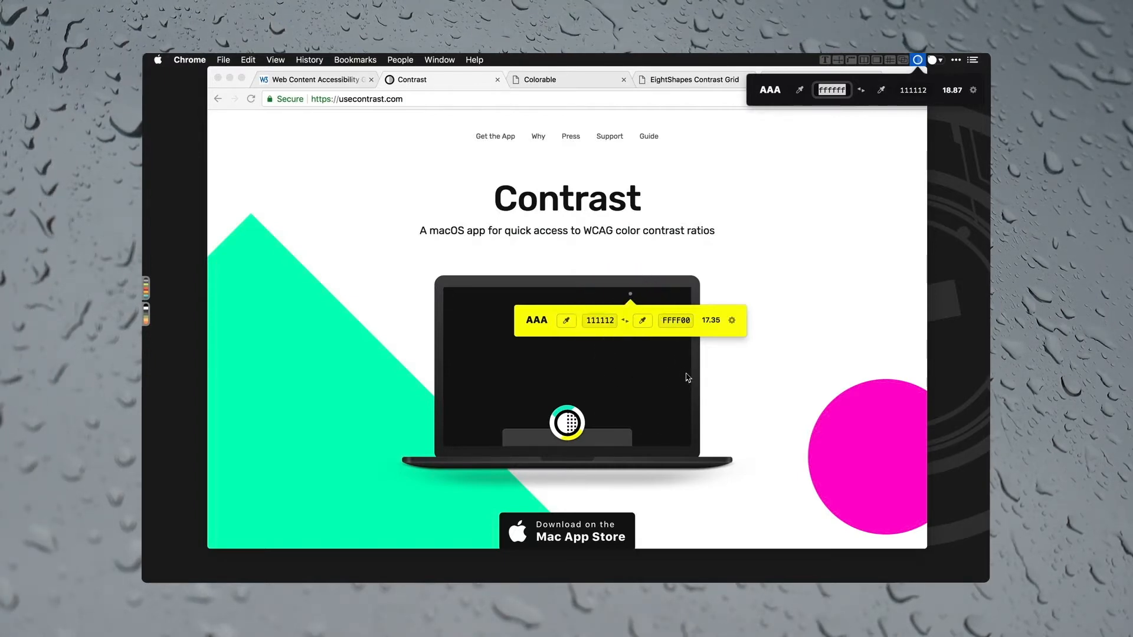
key("f")
left_click(611, 378)
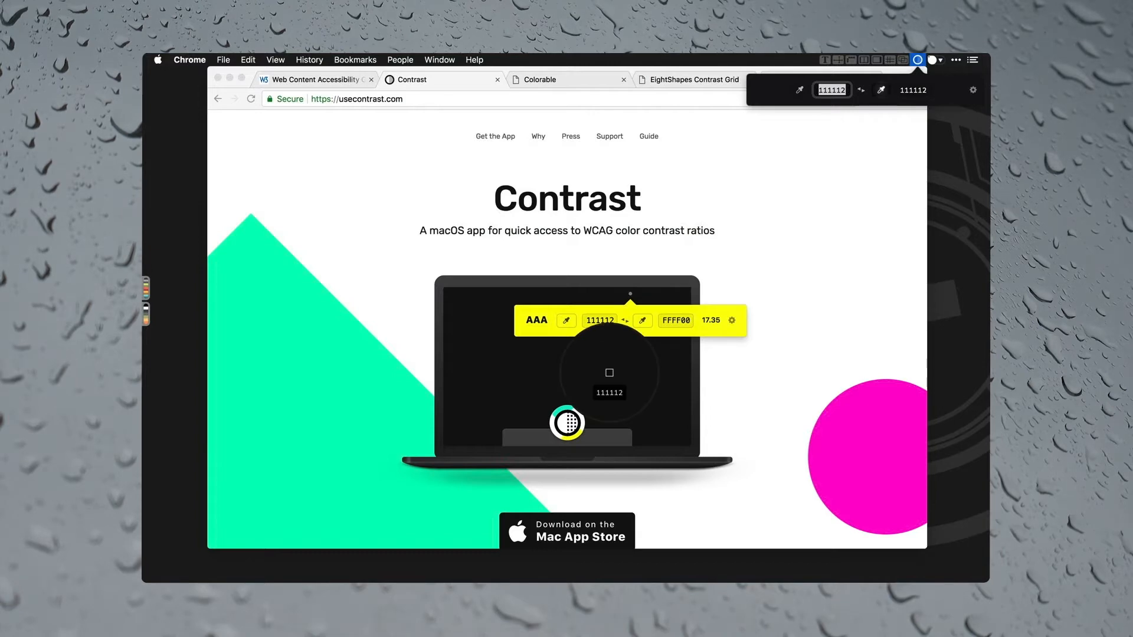
left_click(820, 248)
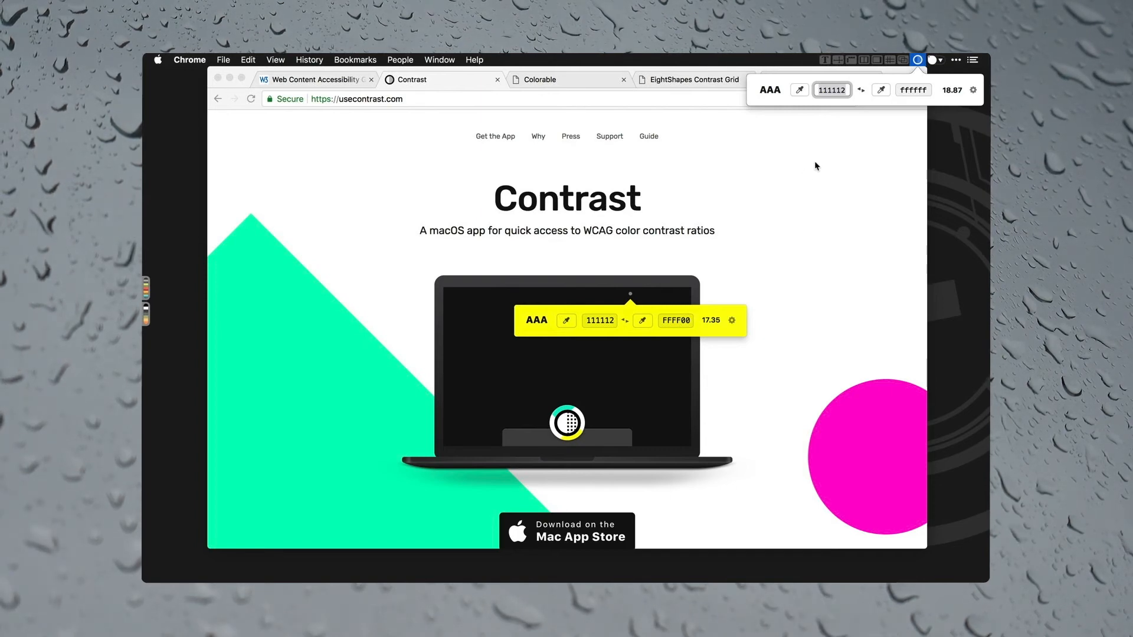
left_click(815, 166)
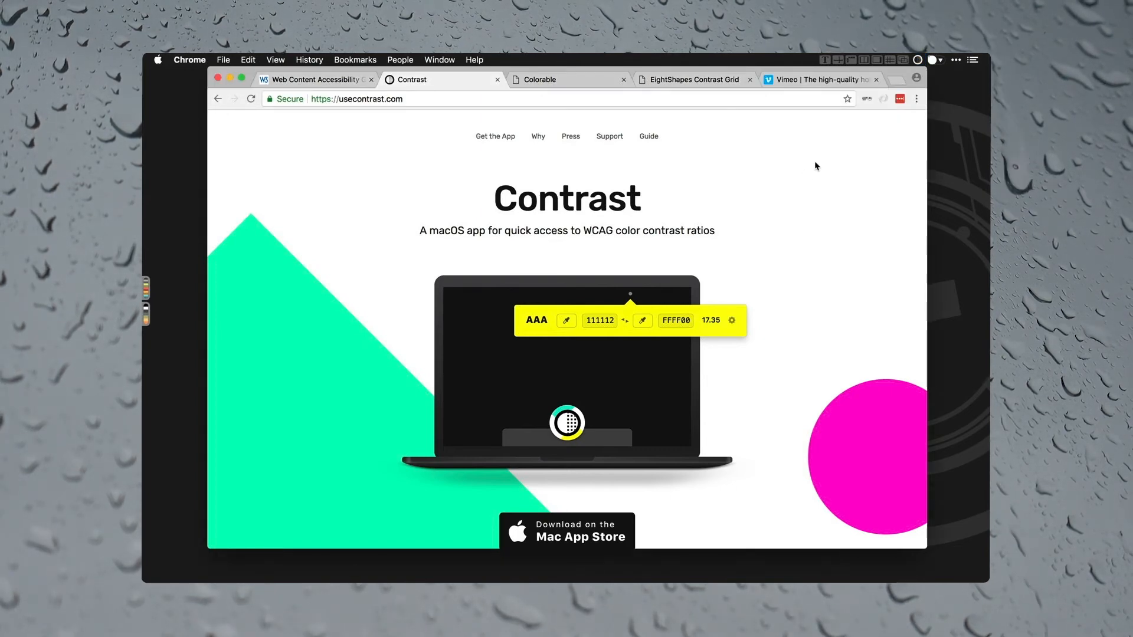